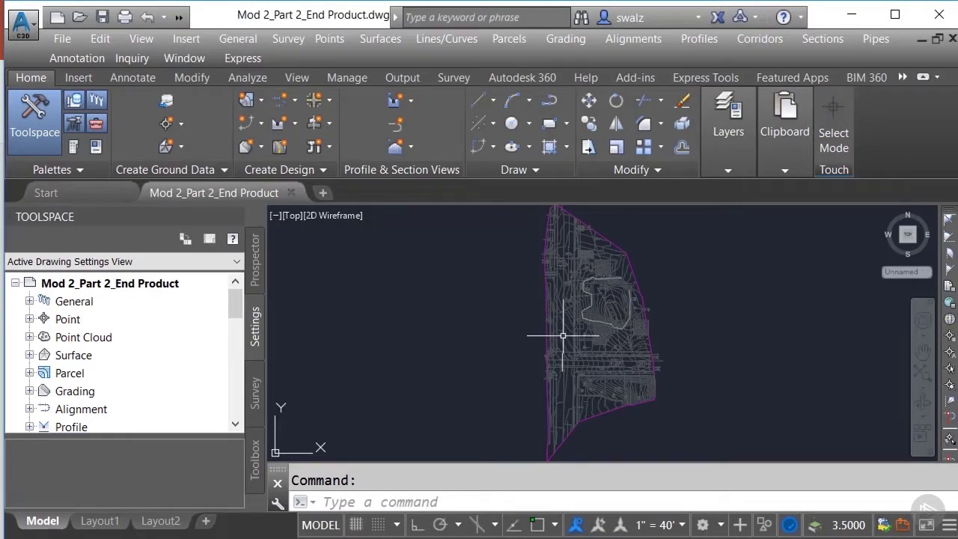
# - Set the pressure network catalog to the Imperial_AWWA_PushOn.sqlite database file
pyautogui.moveTo(563, 335)
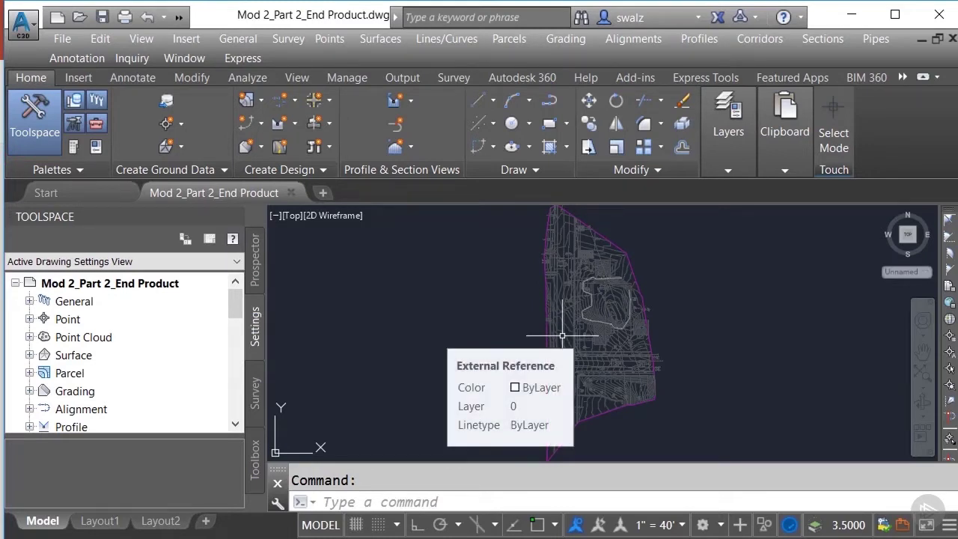
pyautogui.click(312, 168)
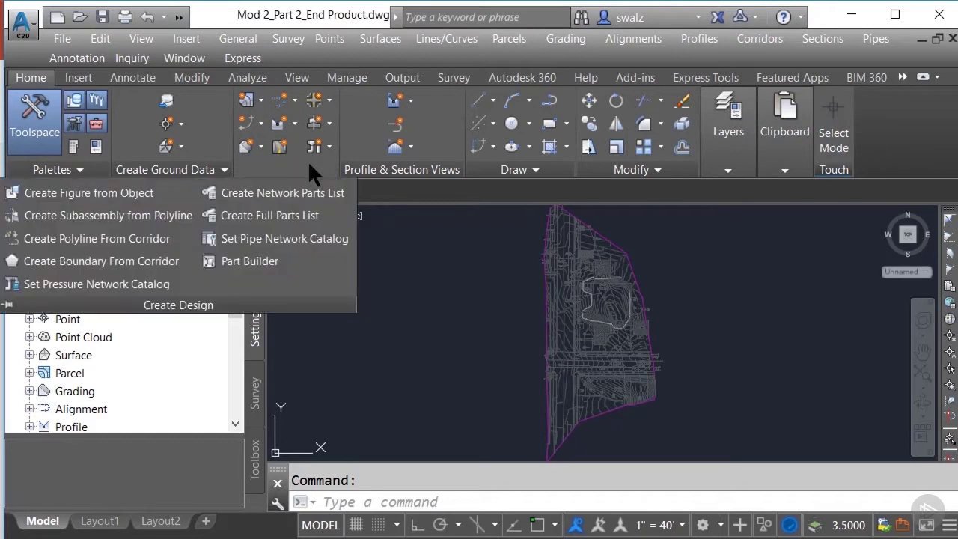
pyautogui.click(105, 285)
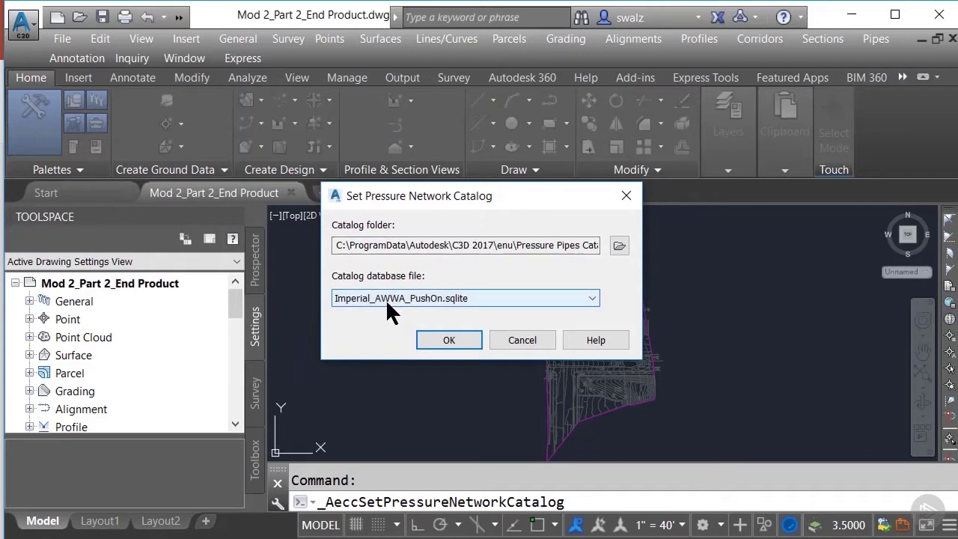
pyautogui.click(446, 341)
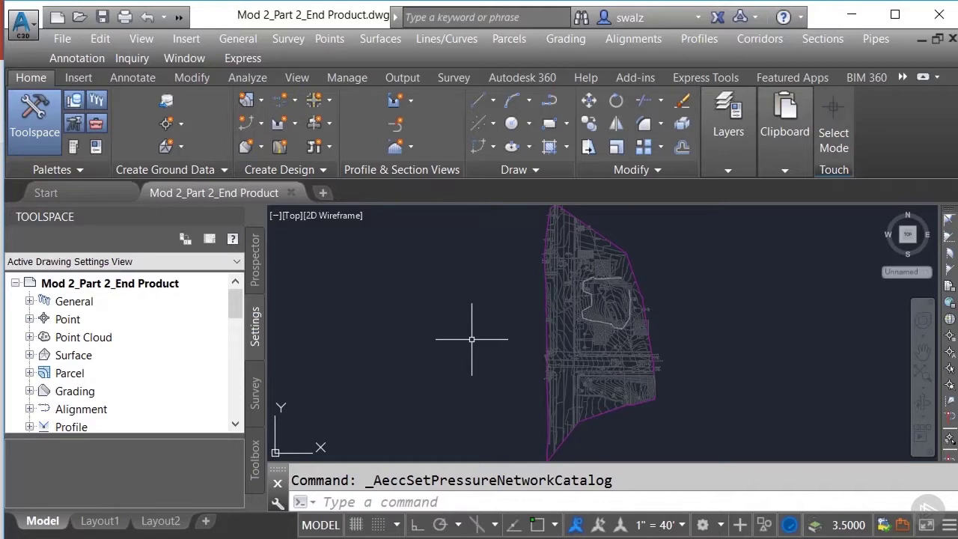
pyautogui.click(33, 105)
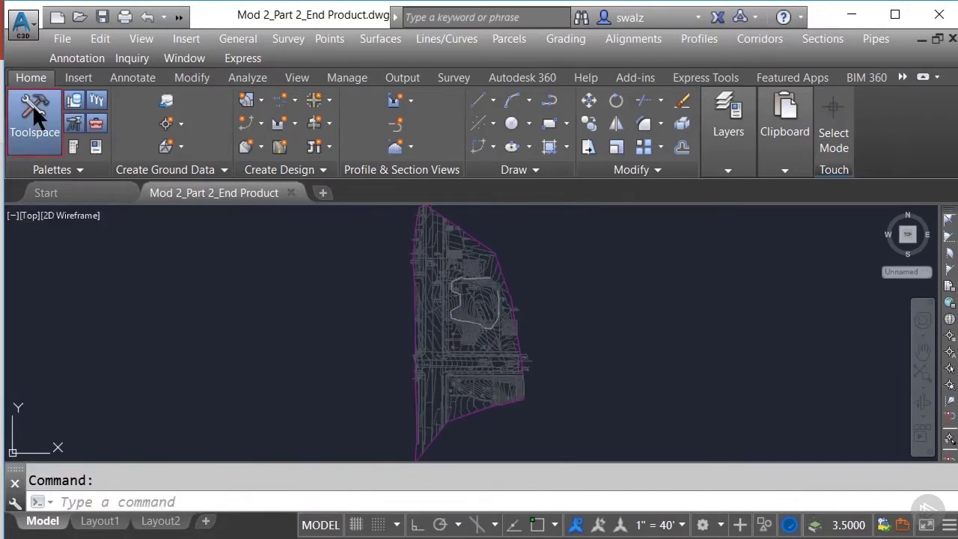
pyautogui.click(32, 104)
pyautogui.click(220, 309)
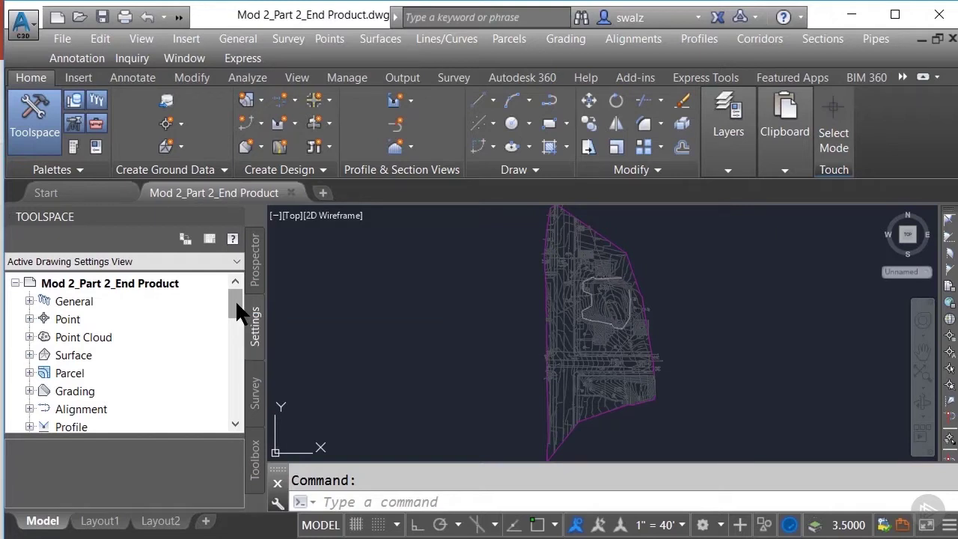
# - Expand the Label Styles of Pressure Pipe in the drawing settings to list its label categories
pyautogui.moveTo(235, 299); pyautogui.dragTo(249, 358)
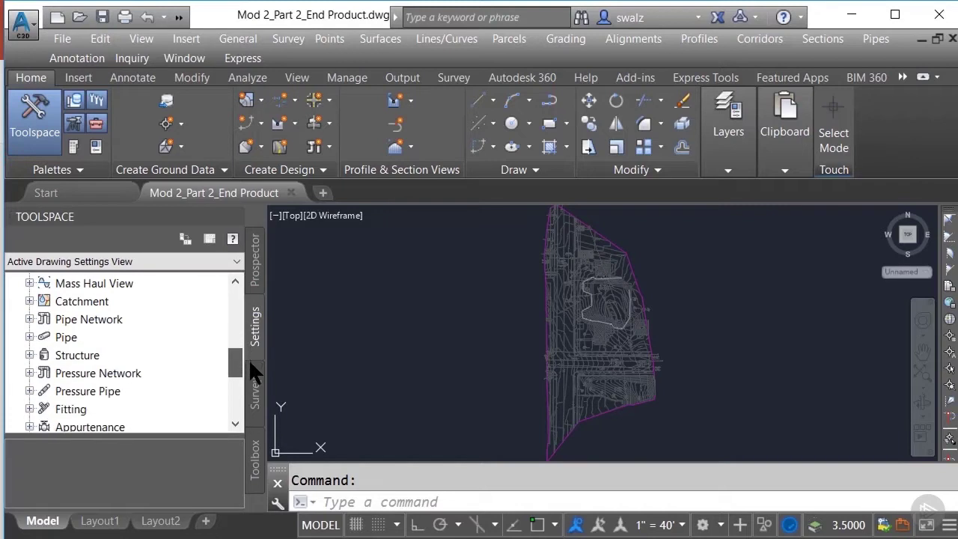
pyautogui.click(28, 373)
pyautogui.click(29, 373)
pyautogui.click(29, 391)
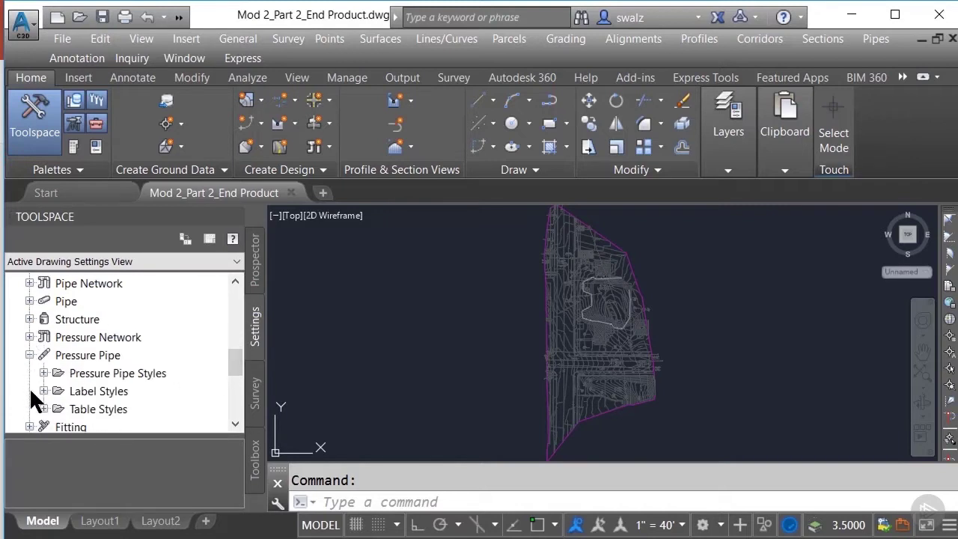
pyautogui.click(44, 391)
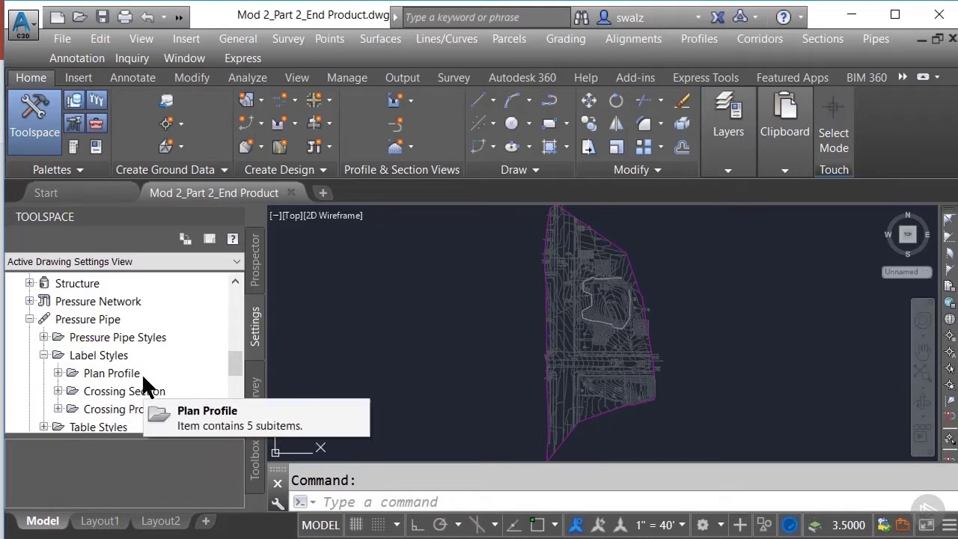
pyautogui.click(157, 390)
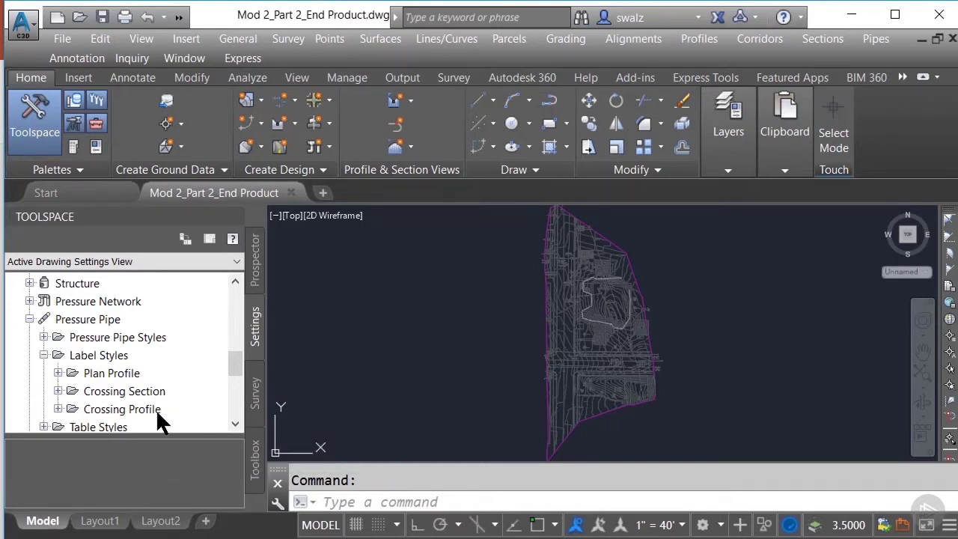
# - Examine the pressure pipe label styles under Plan Profile, Crossing Section and Crossing Profile
pyautogui.click(57, 374)
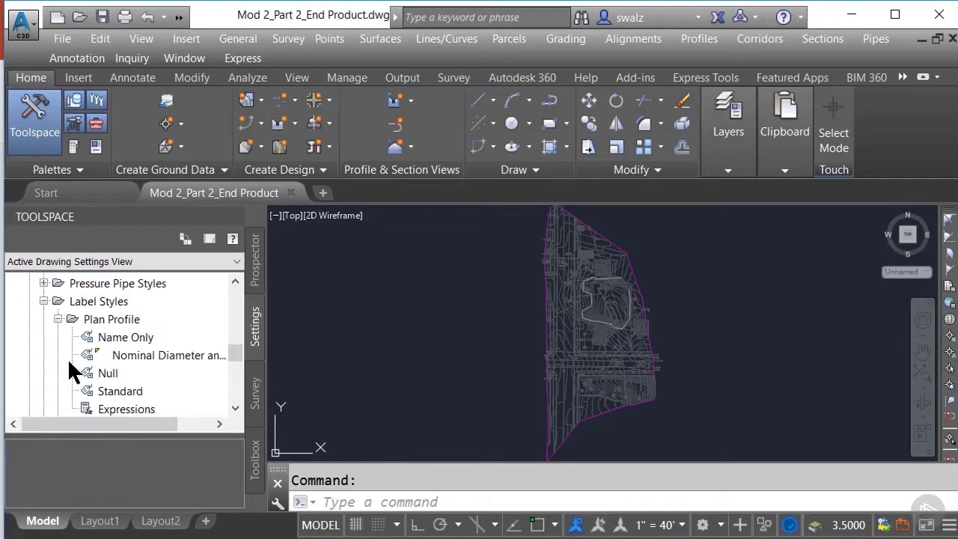
pyautogui.scroll(-1, 68, 360)
pyautogui.click(58, 372)
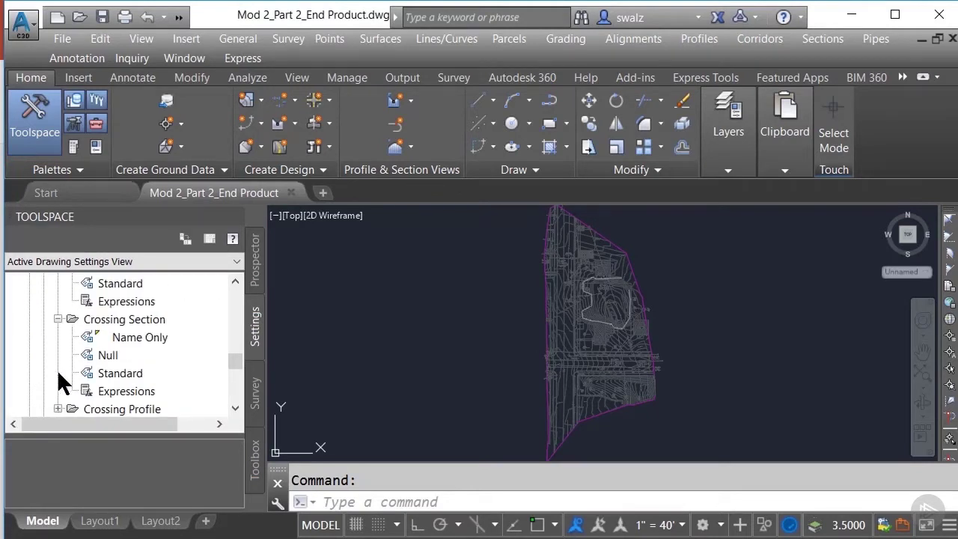
pyautogui.scroll(-1, 62, 371)
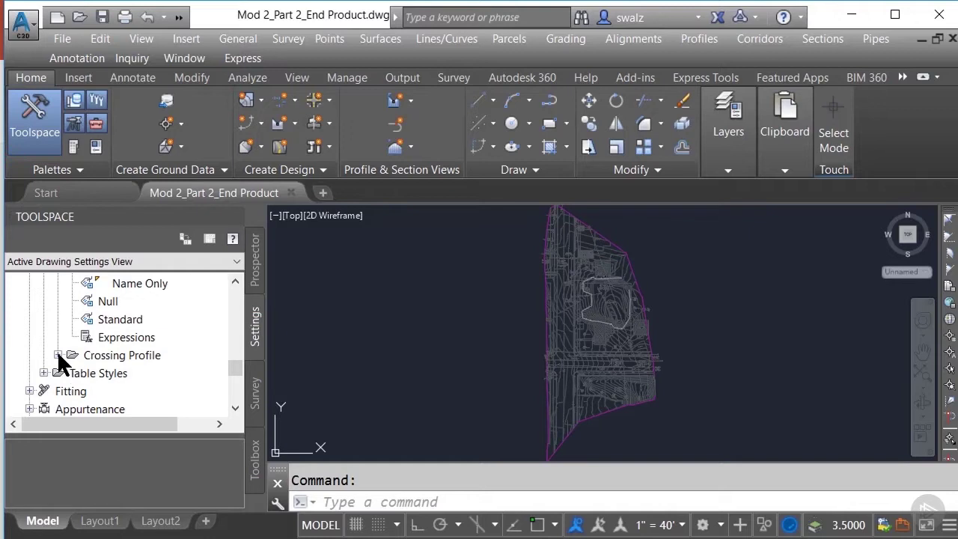
pyautogui.click(57, 354)
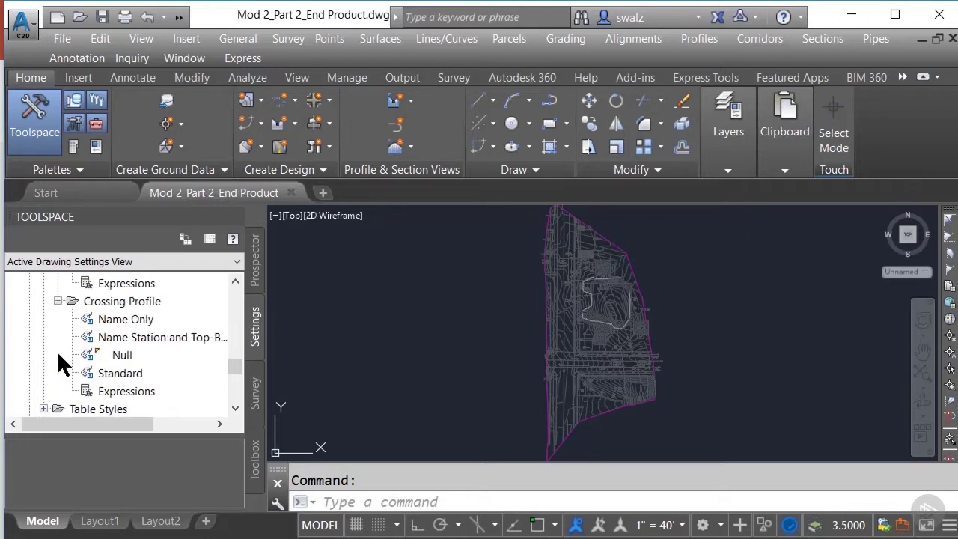
pyautogui.scroll(3, 64, 356)
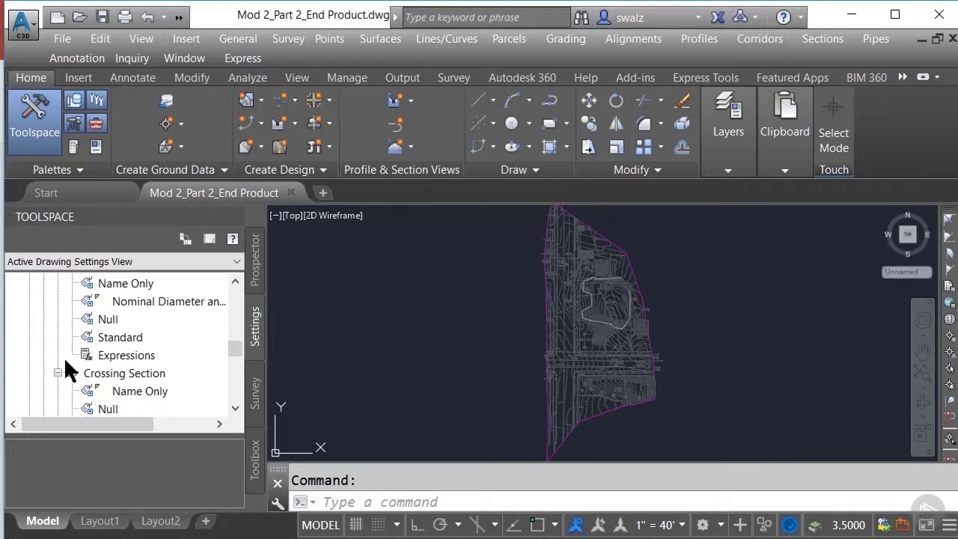
pyautogui.scroll(1, 64, 356)
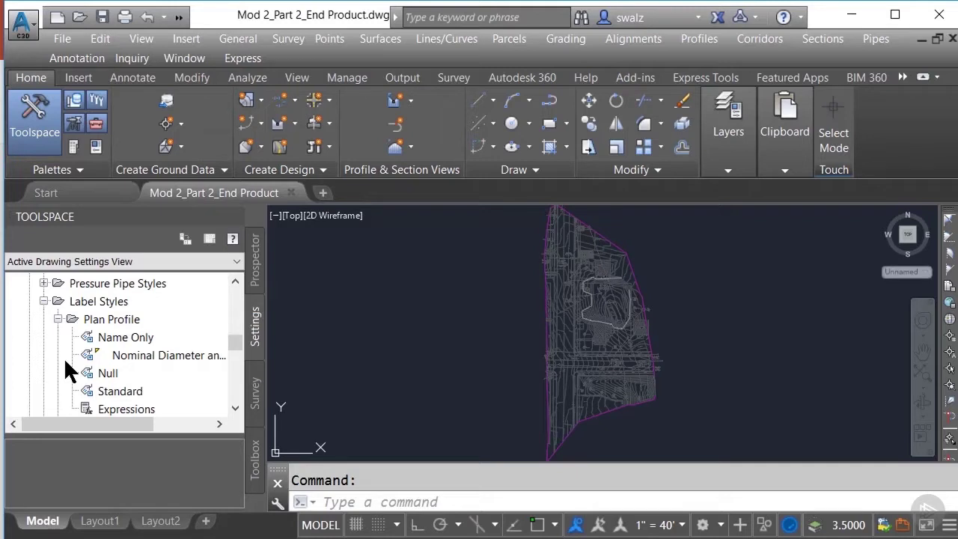
# - Create a new Plan Profile label style for pressure pipes and name it Demonstration
pyautogui.rightClick(97, 328)
pyautogui.click(171, 352)
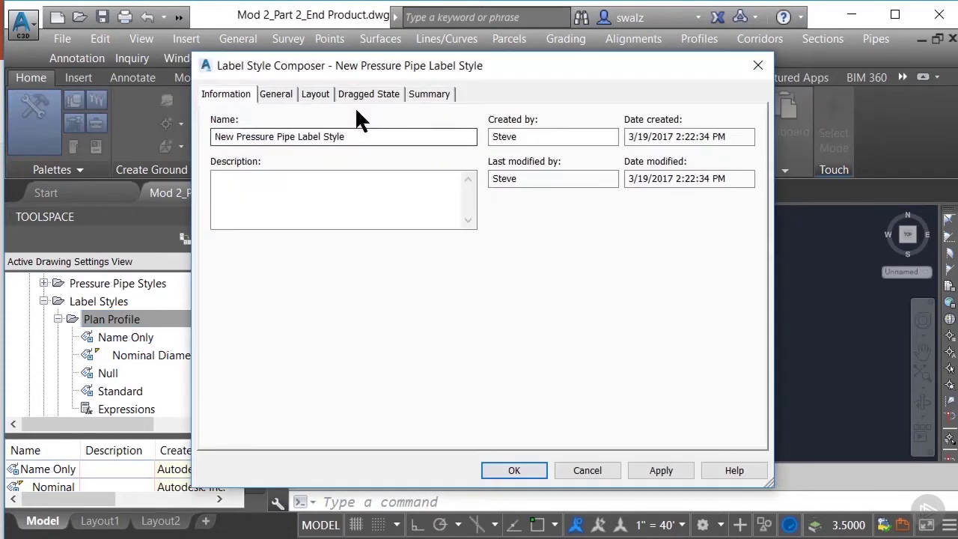
pyautogui.moveTo(358, 136); pyautogui.dragTo(166, 123)
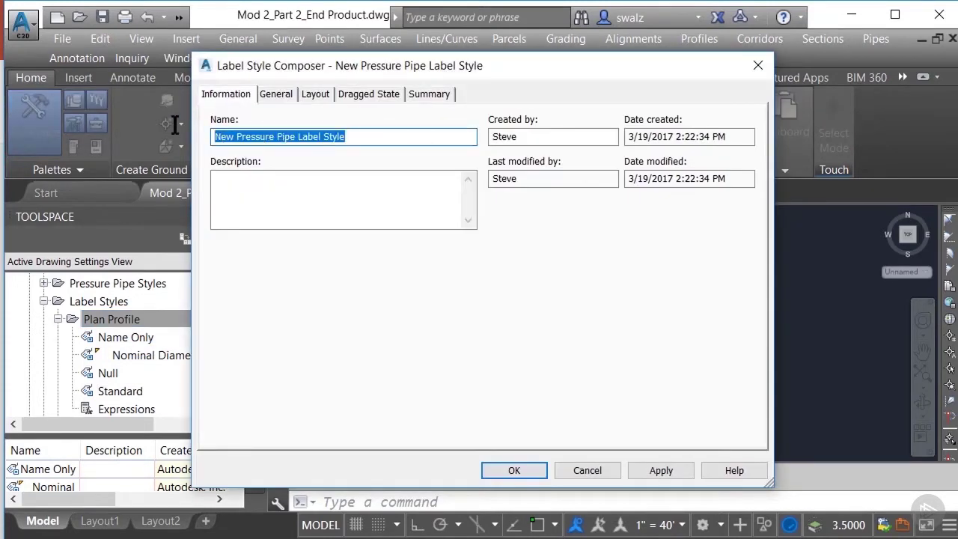
pyautogui.write('Demonstrataion')
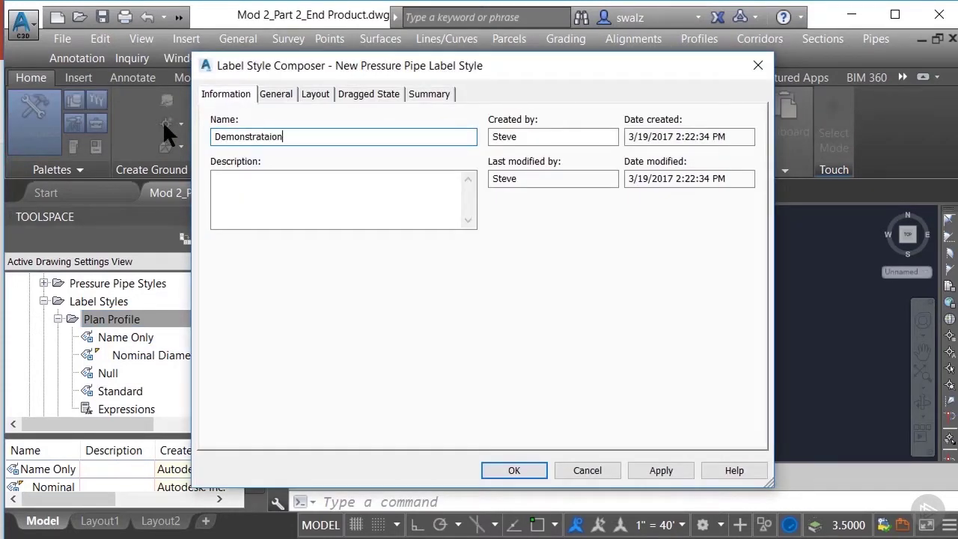
pyautogui.press('BackSpace')
pyautogui.press('BackSpace')
pyautogui.press('BackSpace')
pyautogui.press('BackSpace')
pyautogui.write('ion')
# - Try Label Visibility as False in the label style's general properties and set it back to True
pyautogui.click(273, 96)
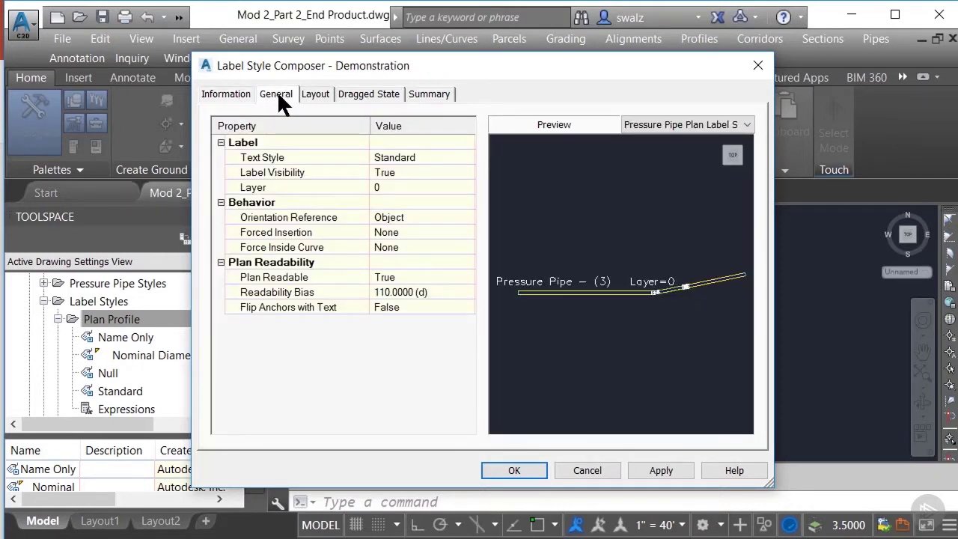
pyautogui.click(397, 159)
pyautogui.click(389, 173)
pyautogui.click(395, 172)
pyautogui.click(402, 187)
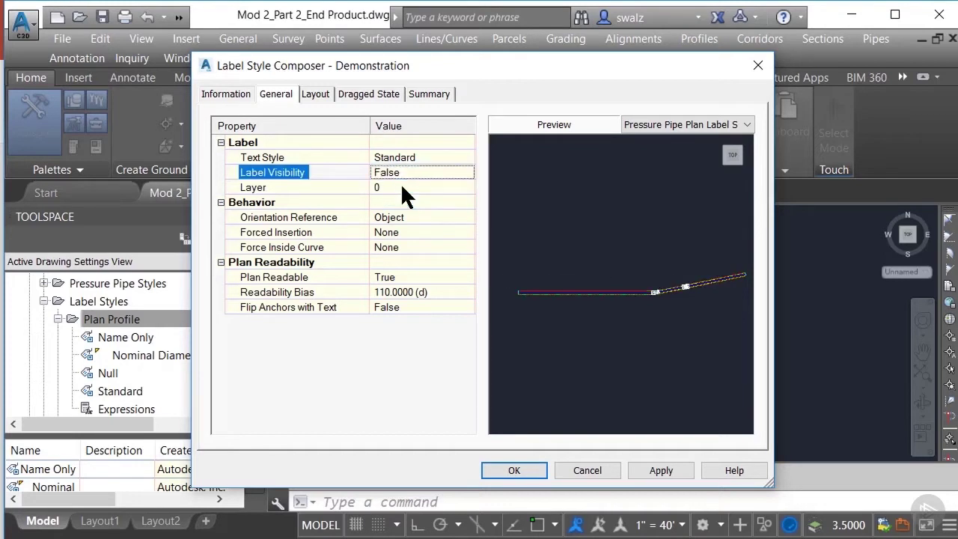
pyautogui.click(577, 287)
pyautogui.click(448, 172)
pyautogui.click(449, 173)
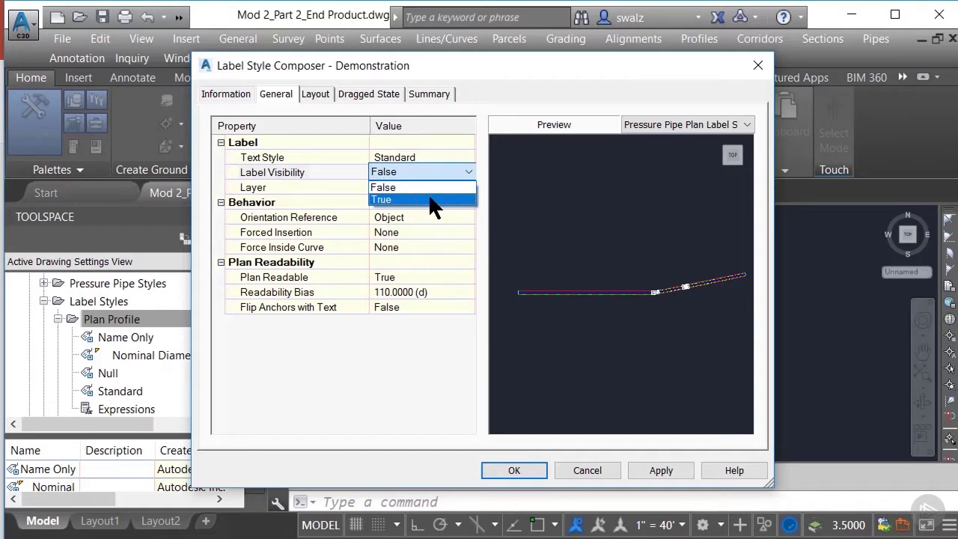
pyautogui.click(431, 200)
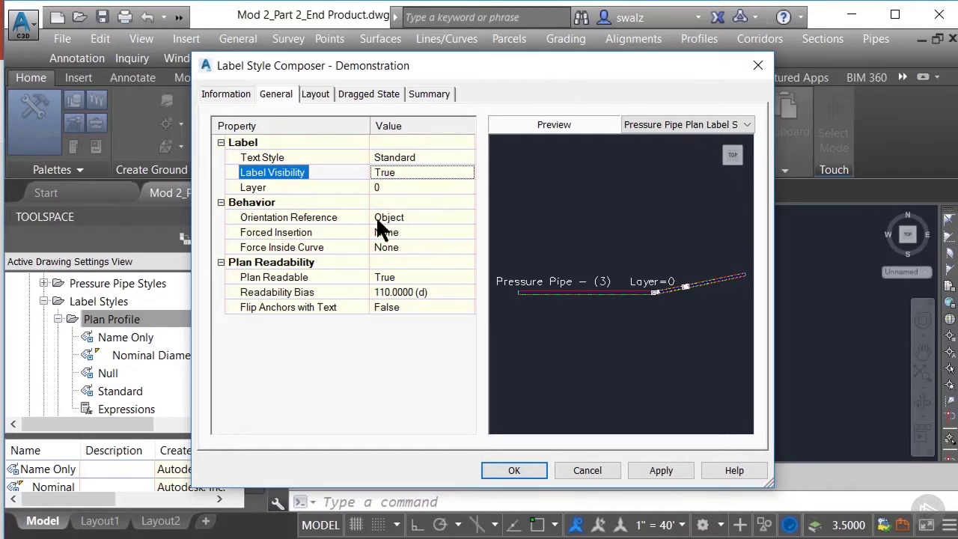
# - Try the View and World Coordinate System options for Orientation Reference and set it back to Object
pyautogui.click(408, 218)
pyautogui.click(408, 218)
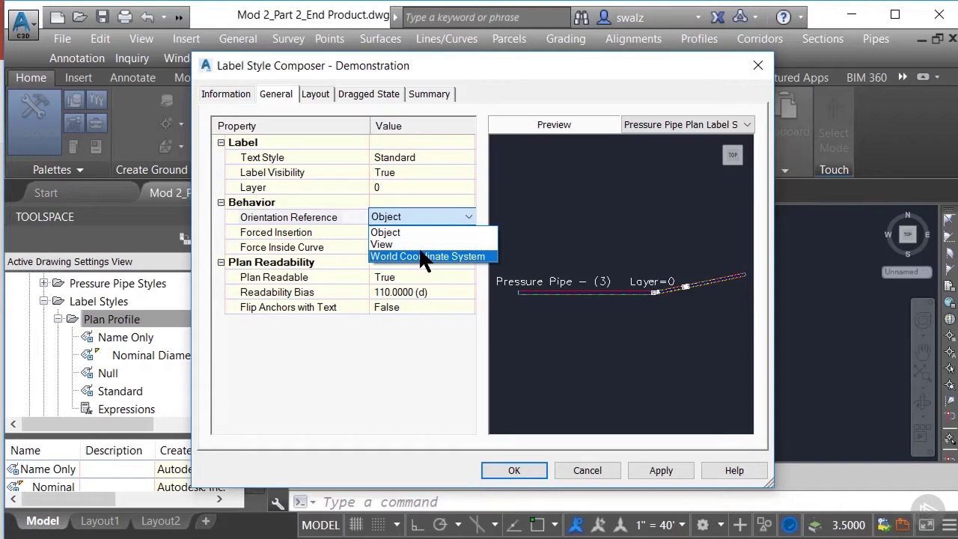
pyautogui.press('Escape')
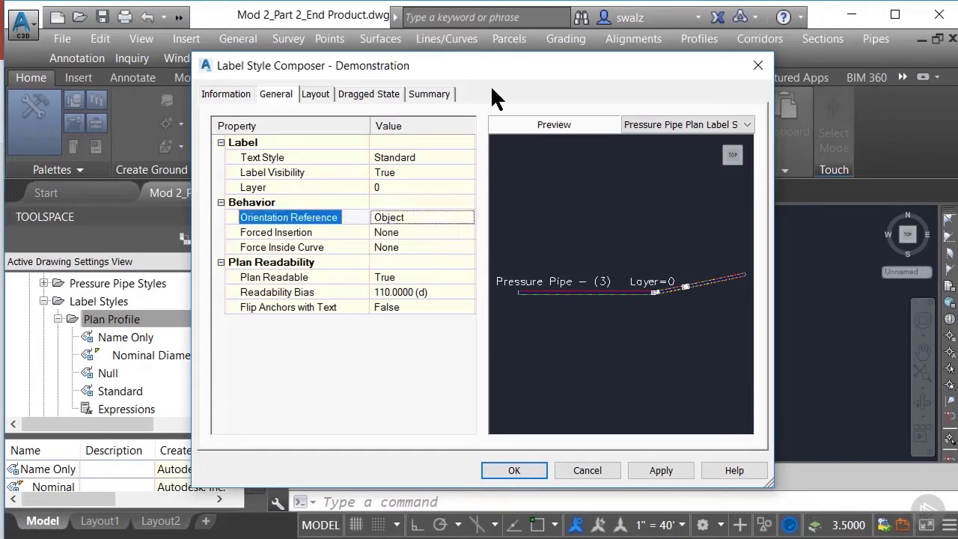
pyautogui.click(432, 216)
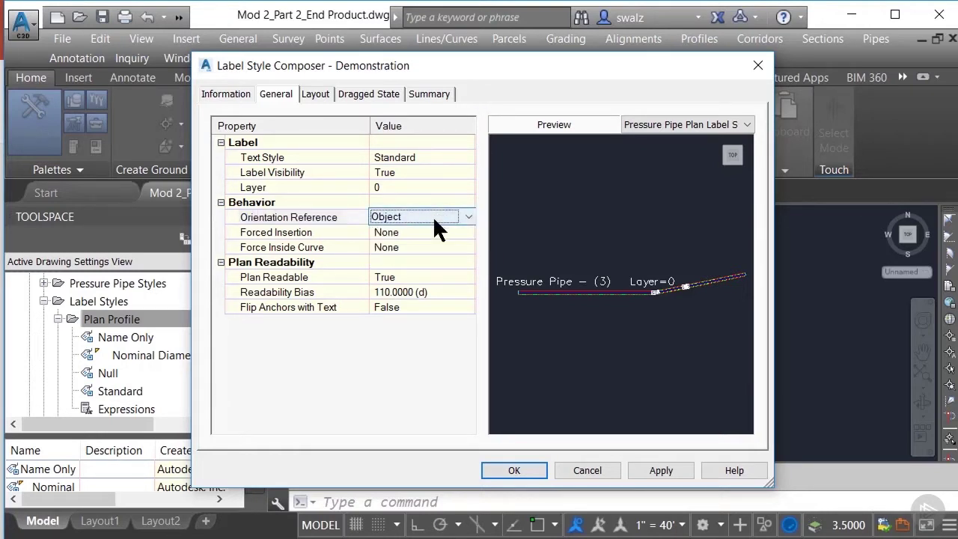
pyautogui.click(432, 216)
pyautogui.click(436, 239)
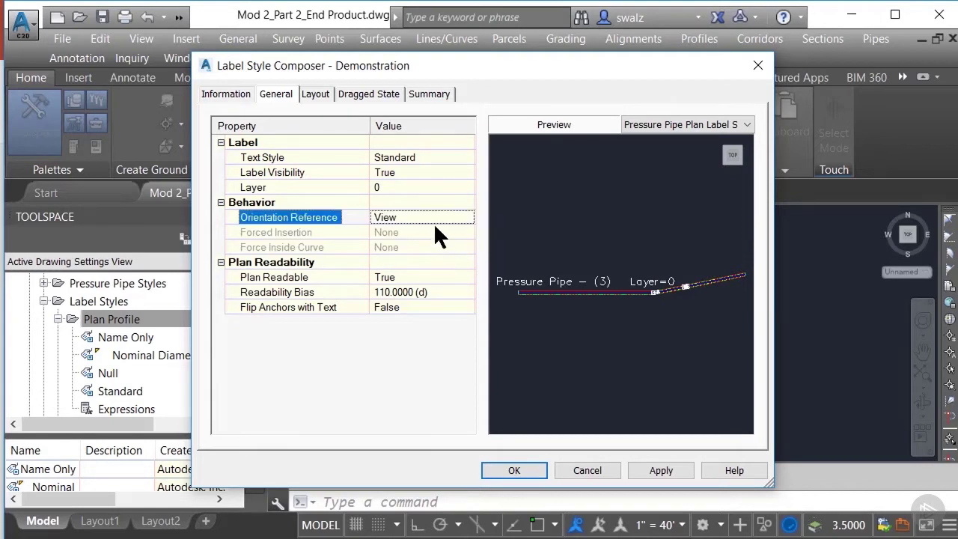
pyautogui.click(432, 216)
pyautogui.click(435, 250)
pyautogui.click(404, 213)
pyautogui.click(408, 226)
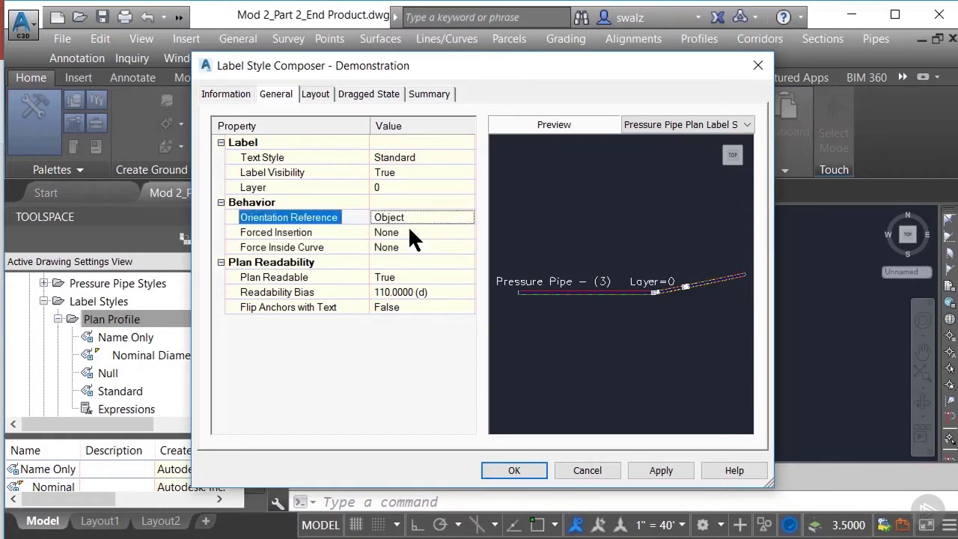
# - Set the label style's Forced Insertion to Bottom and open its Readability Bias value
pyautogui.click(409, 230)
pyautogui.click(409, 229)
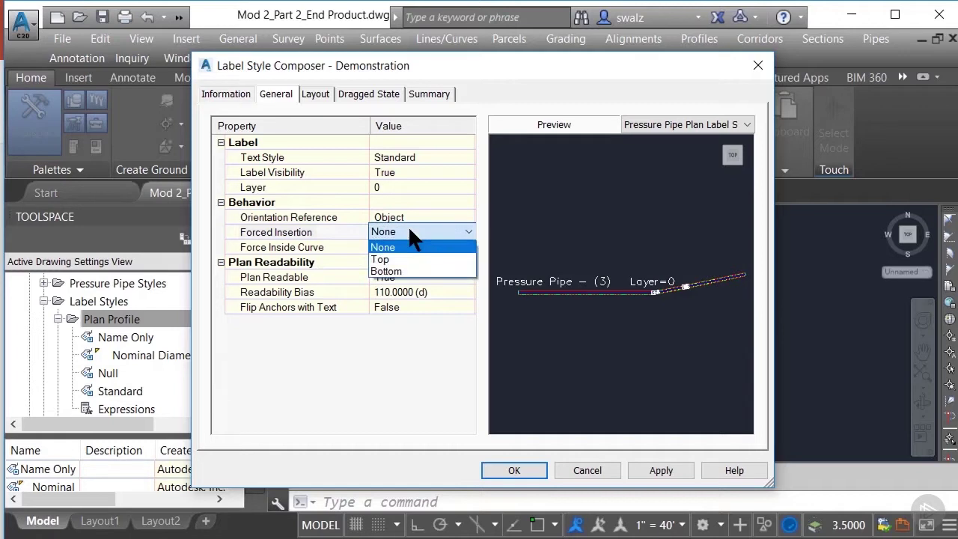
pyautogui.click(410, 271)
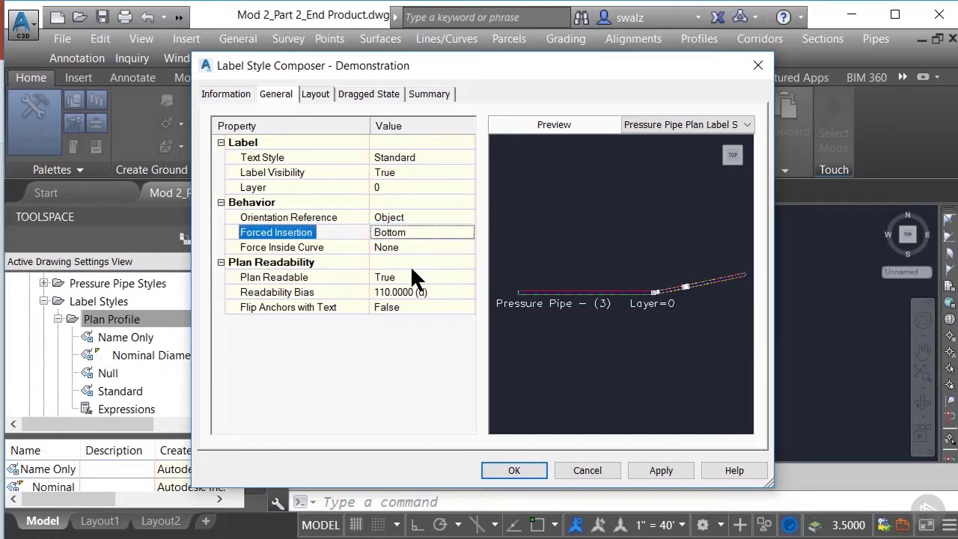
pyautogui.click(544, 309)
pyautogui.click(446, 292)
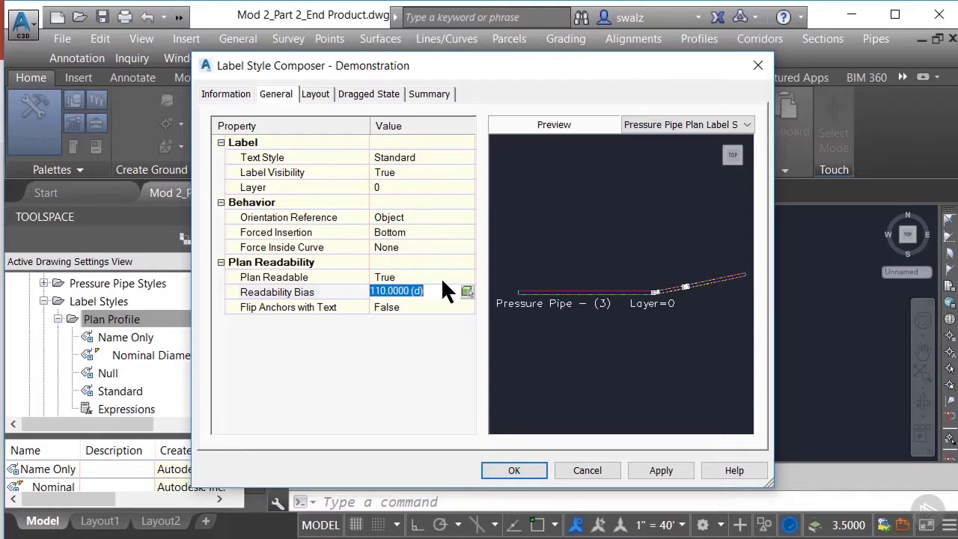
# - Open the label style's layout settings and review which components it contains
pyautogui.click(320, 97)
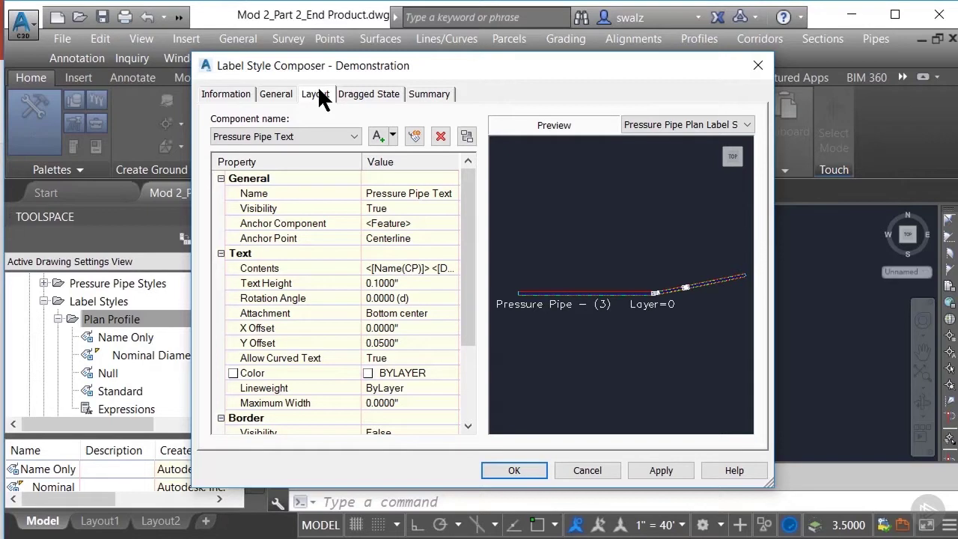
pyautogui.click(354, 136)
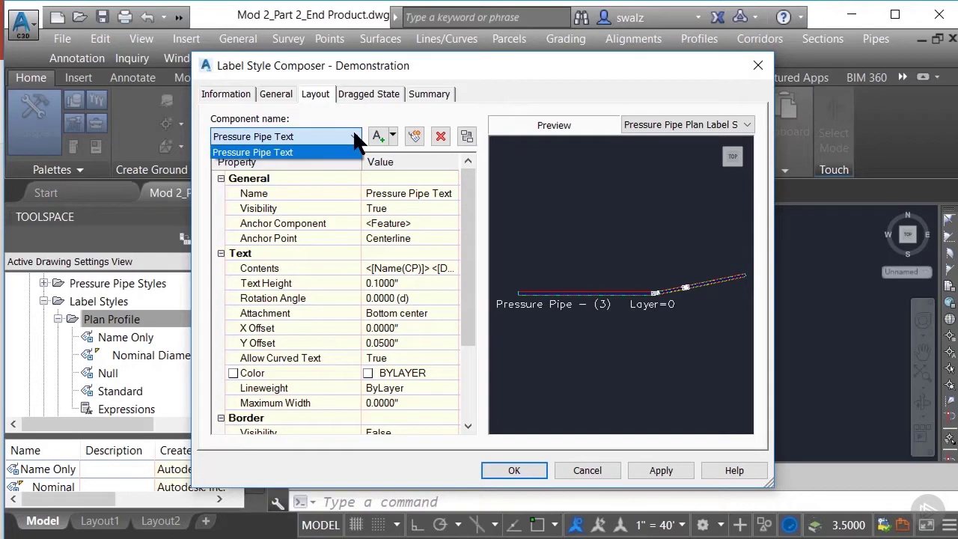
pyautogui.click(354, 137)
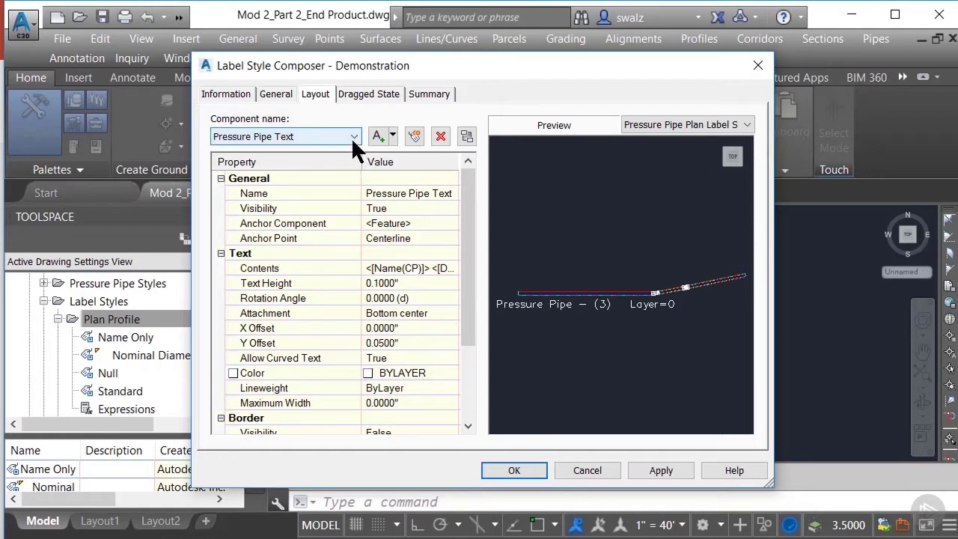
pyautogui.click(353, 138)
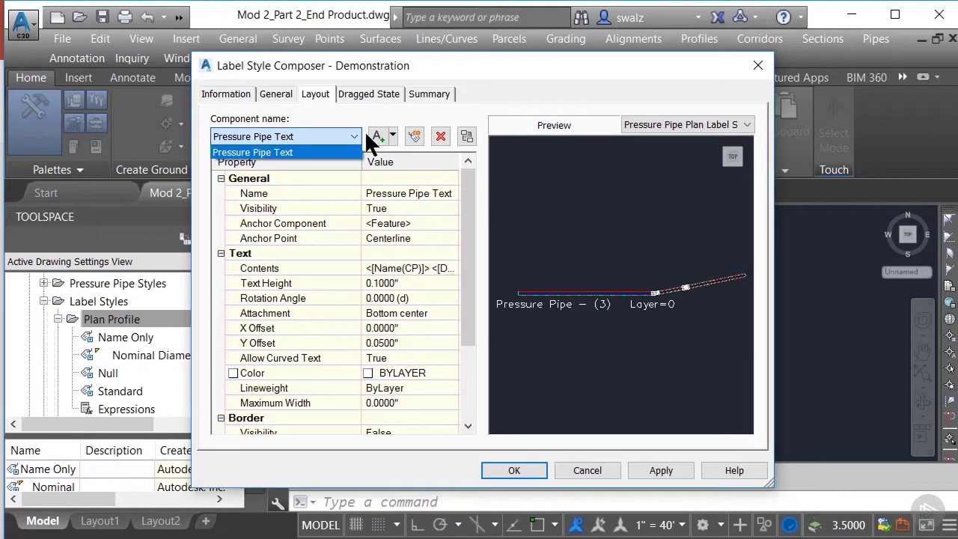
# - Try adding a Text component to the label layout and remove it again
pyautogui.click(395, 133)
pyautogui.click(395, 133)
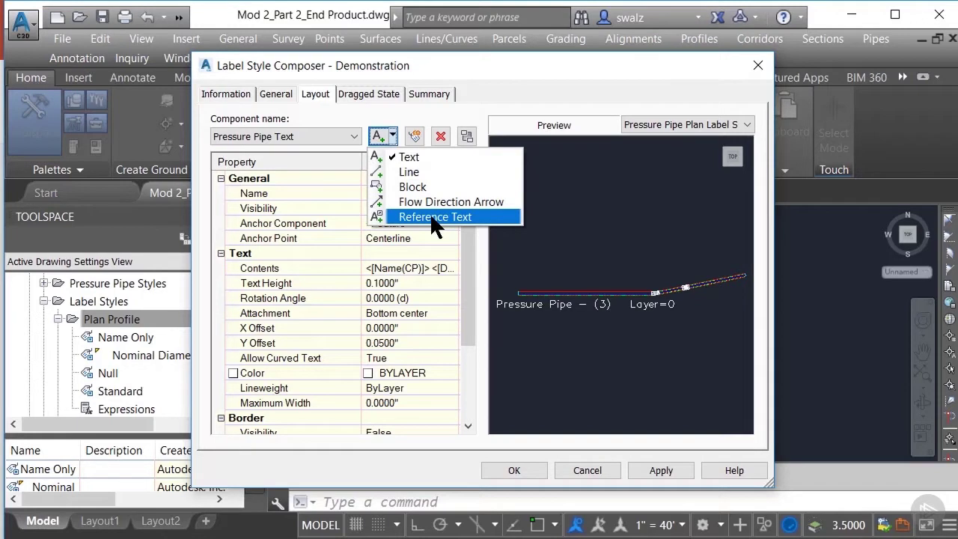
pyautogui.click(419, 157)
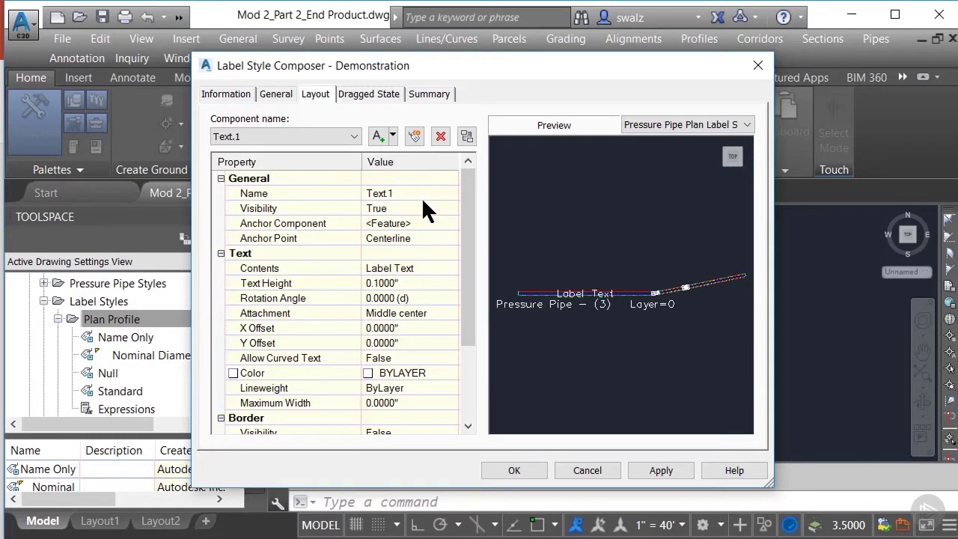
pyautogui.scroll(1, 328, 135)
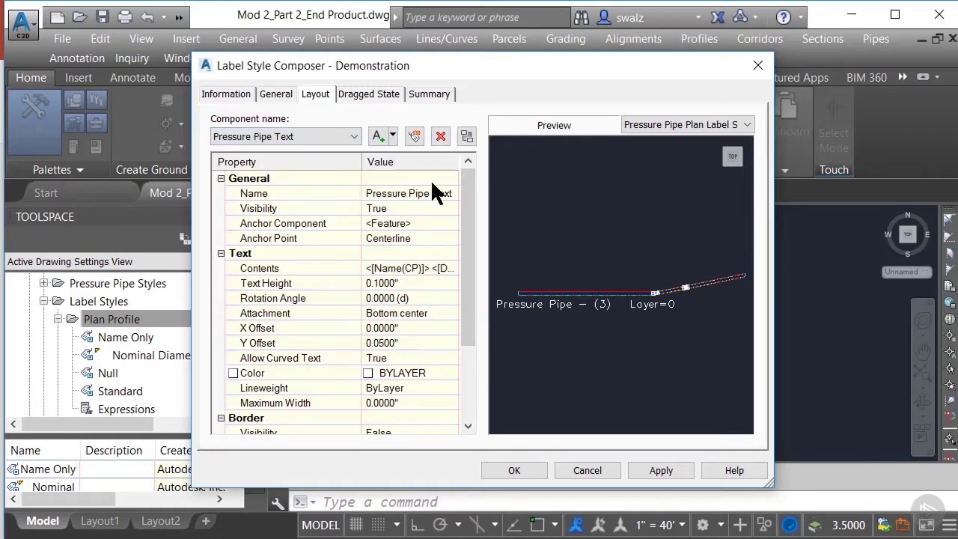
# - Examine the Visibility, Anchor Component and Anchor Point options of the Pressure Pipe Text component
pyautogui.click(422, 210)
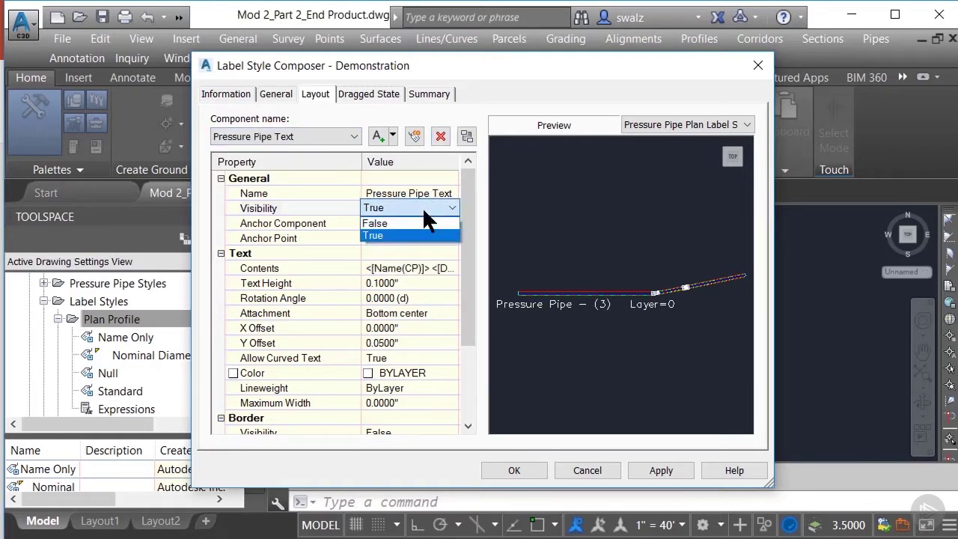
pyautogui.click(422, 210)
pyautogui.click(420, 223)
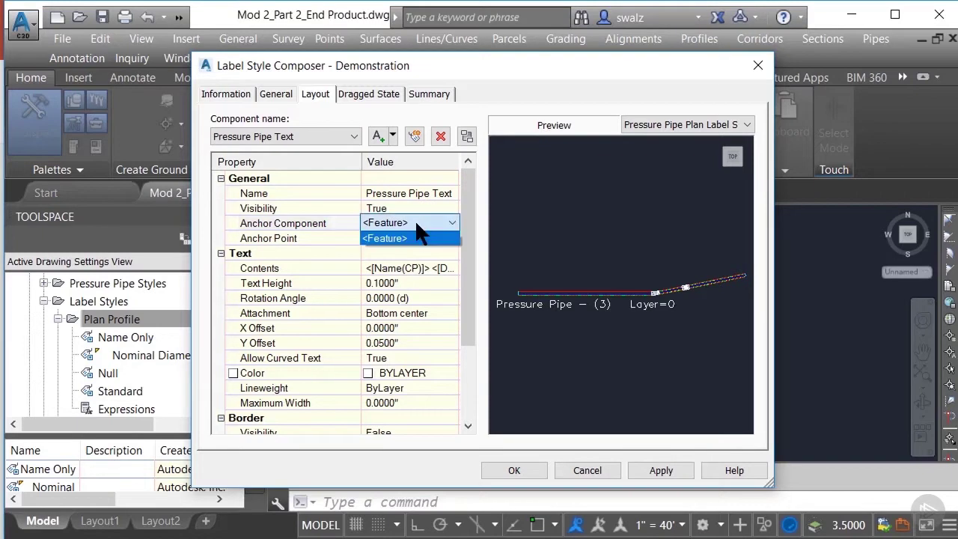
pyautogui.click(416, 225)
pyautogui.click(419, 237)
pyautogui.click(420, 238)
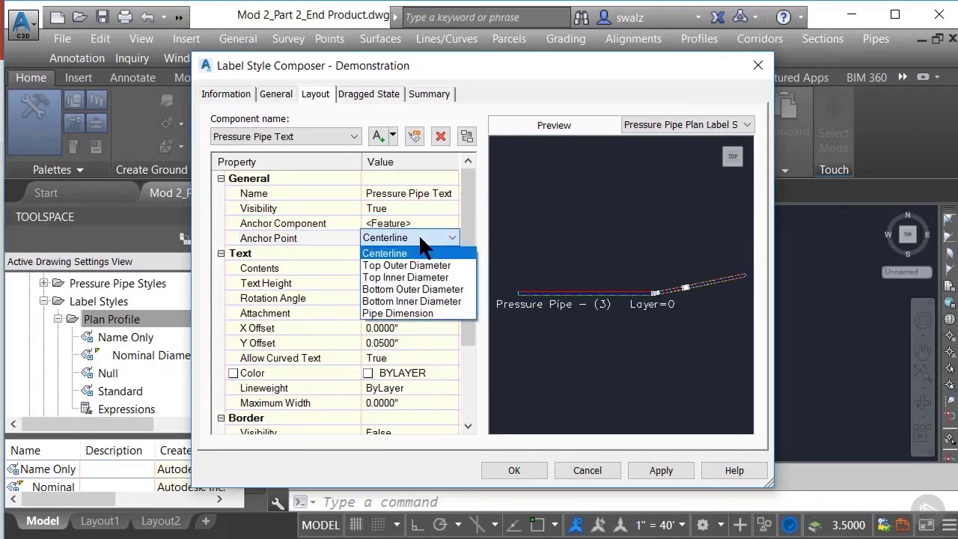
pyautogui.click(422, 241)
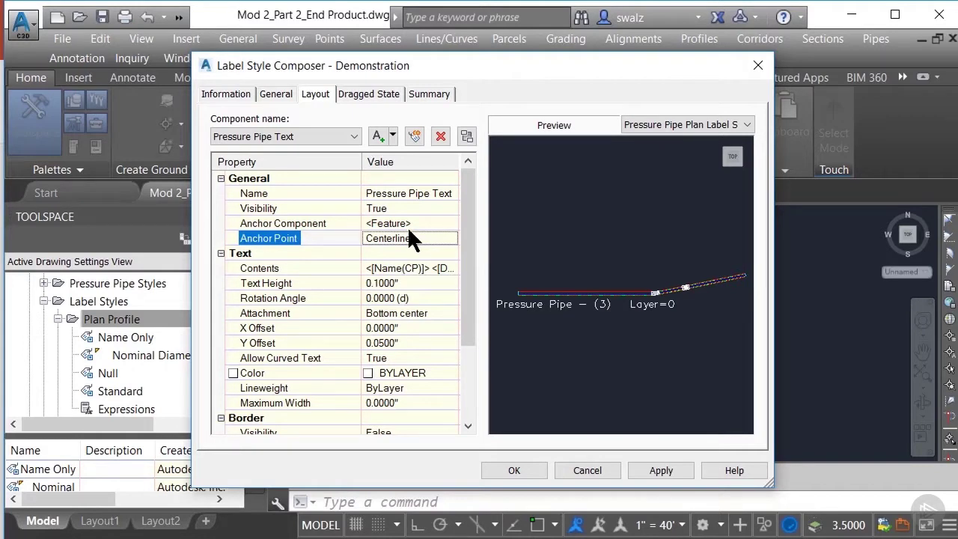
# - Open the Pressure Pipe Text component's contents for editing and clear all of its existing text
pyautogui.click(421, 267)
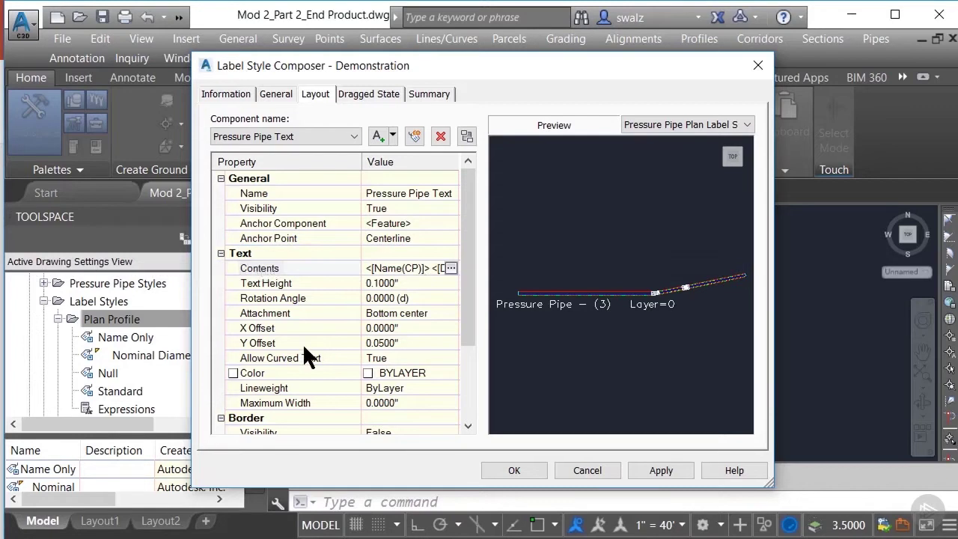
pyautogui.click(257, 269)
pyautogui.click(451, 268)
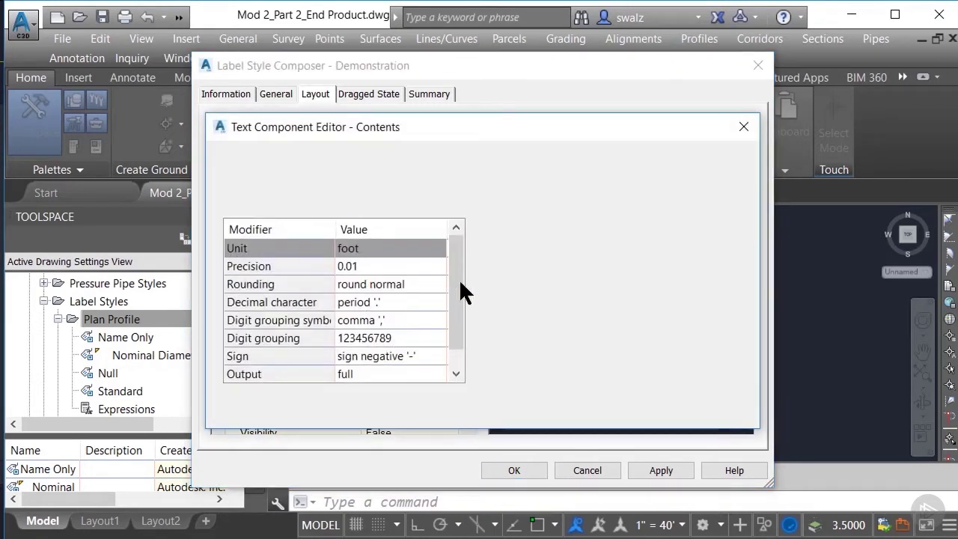
pyautogui.click(606, 191)
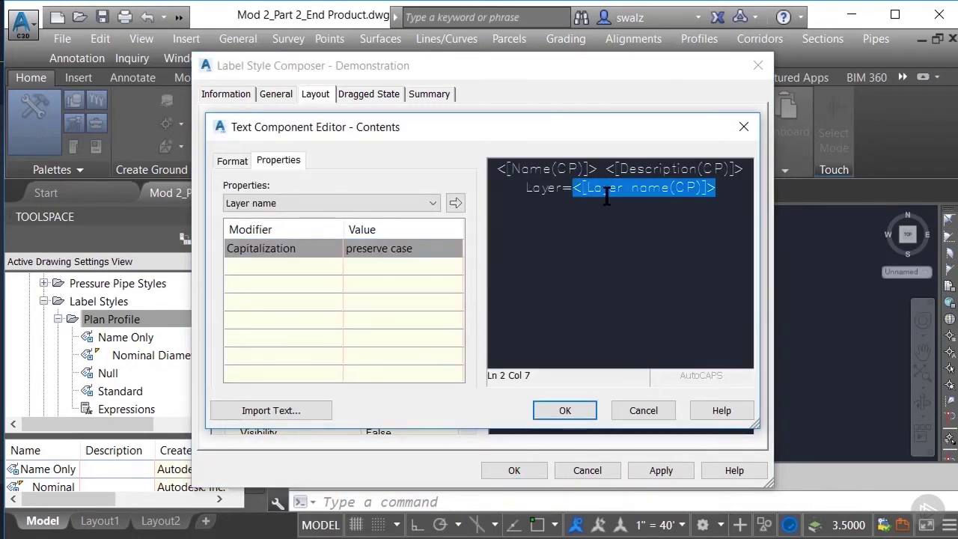
pyautogui.hotkey('ctrl', 'a')
pyautogui.press('Delete')
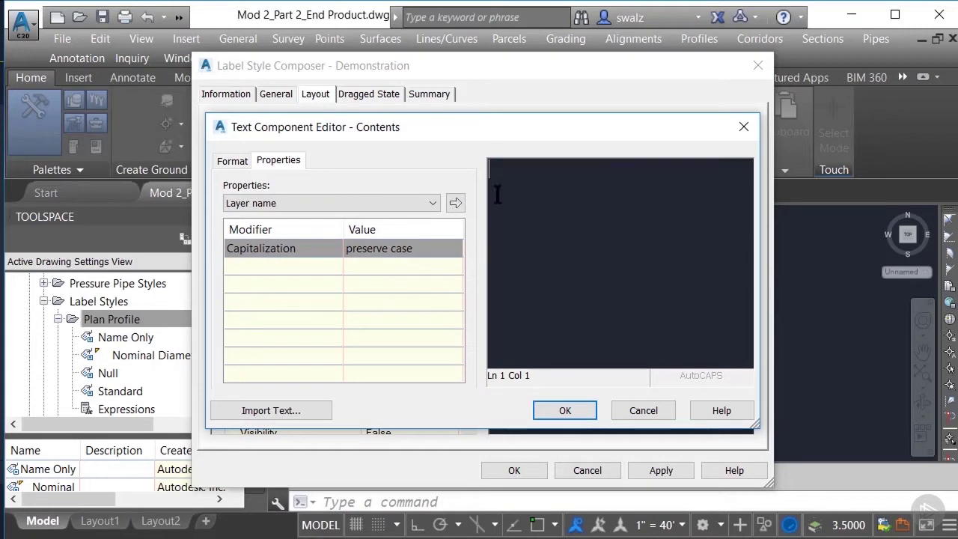
# - Insert the Diameter Inside and Id Material properties into the label's text contents
pyautogui.click(422, 202)
pyautogui.scroll(10, 433, 236)
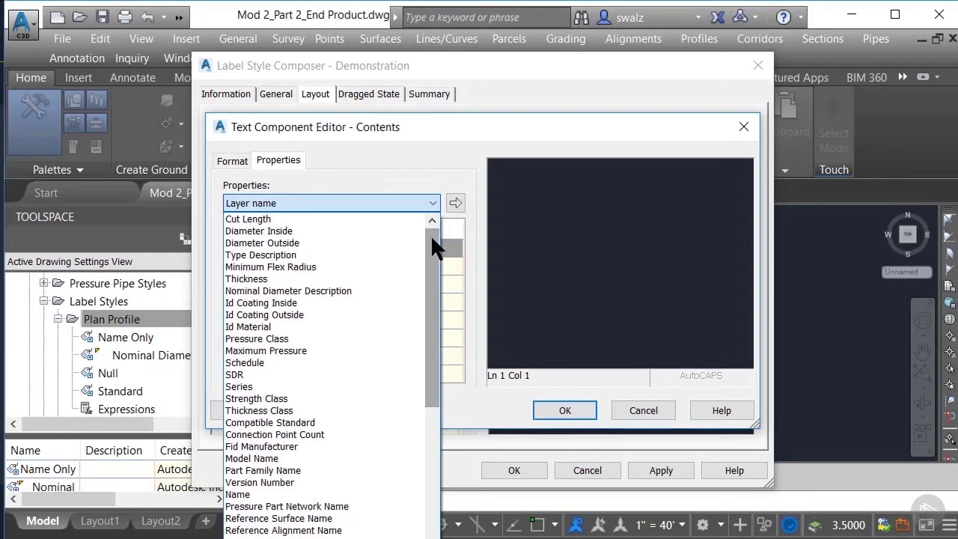
pyautogui.click(337, 229)
pyautogui.click(455, 203)
pyautogui.click(658, 199)
pyautogui.click(423, 202)
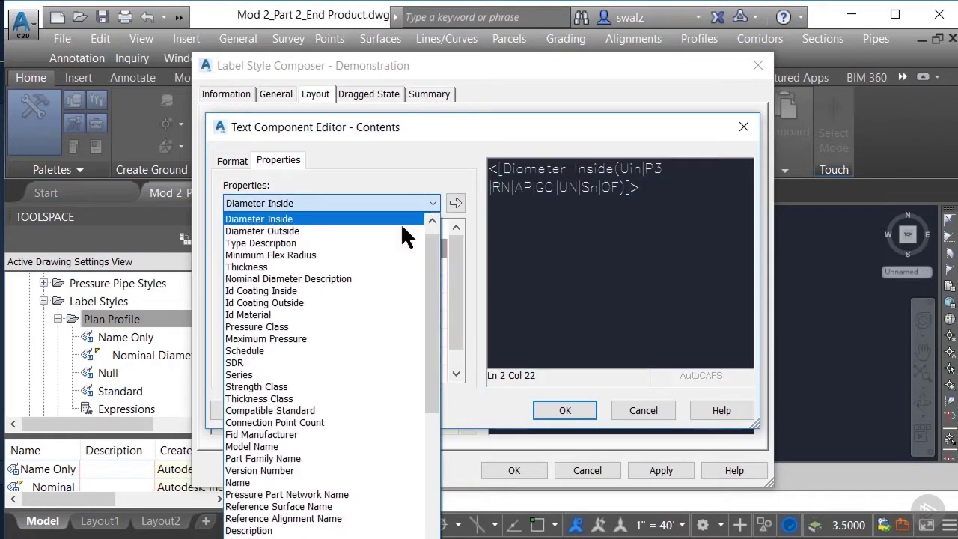
pyautogui.click(335, 315)
pyautogui.click(455, 203)
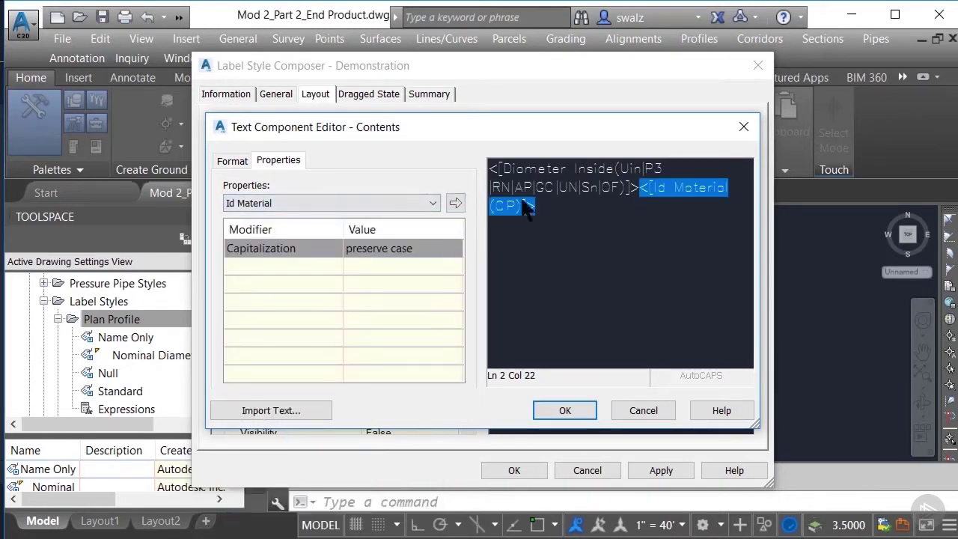
# - Add the 2D Length and Pipe Slope properties after Id Material and accept the label's text contents
pyautogui.click(416, 206)
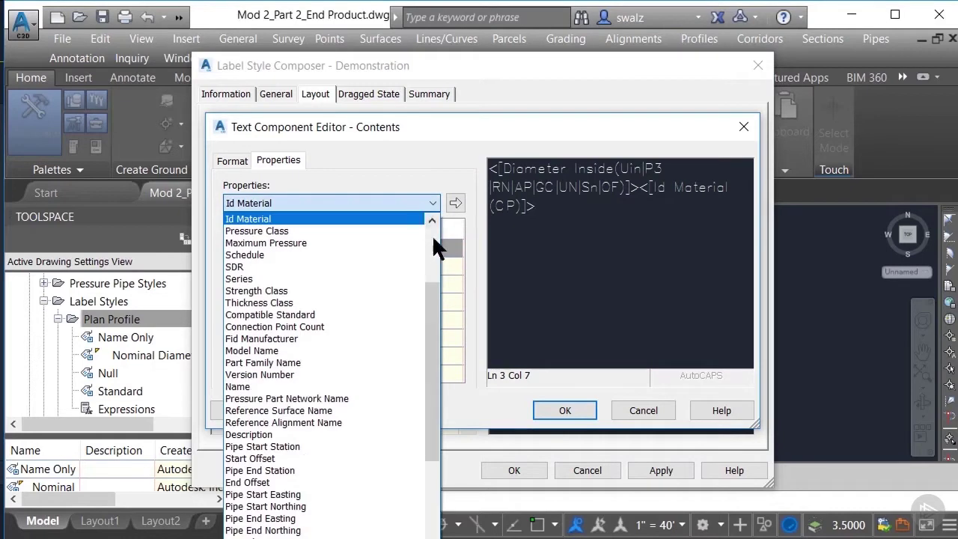
pyautogui.moveTo(431, 297); pyautogui.dragTo(430, 390)
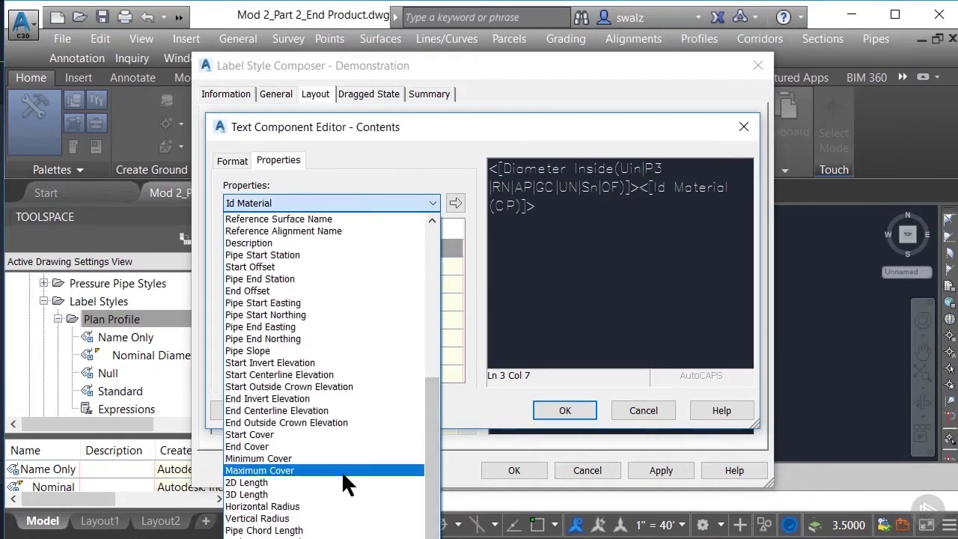
pyautogui.click(341, 480)
pyautogui.click(455, 203)
pyautogui.click(399, 200)
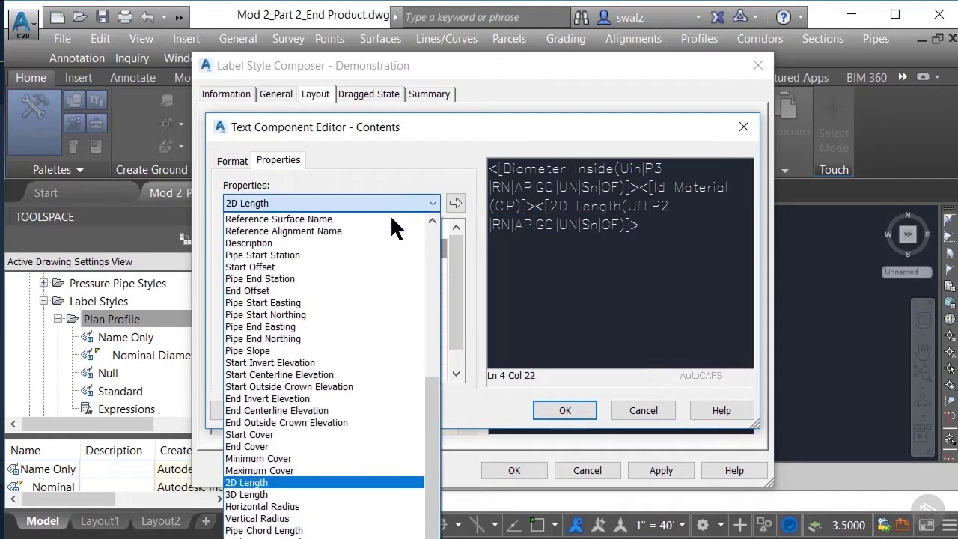
pyautogui.click(254, 350)
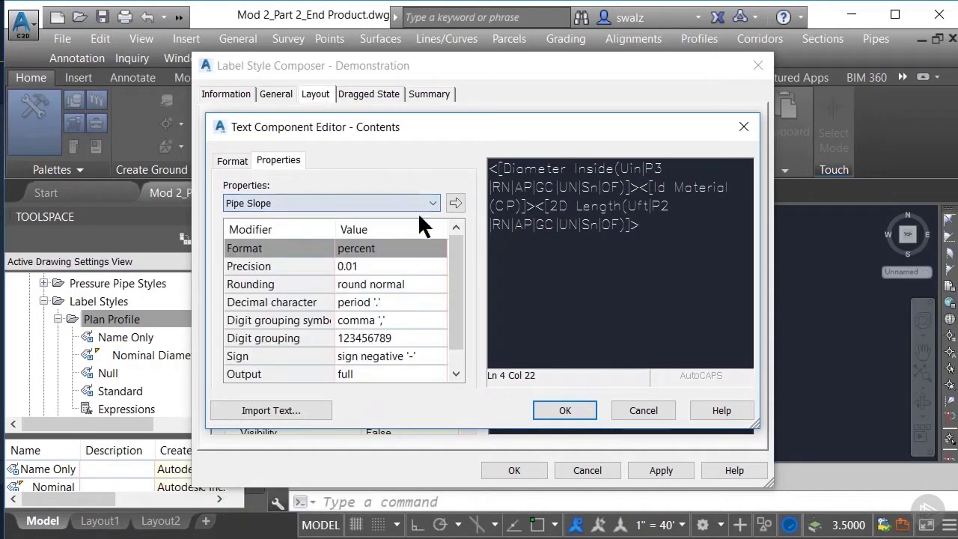
pyautogui.click(455, 203)
pyautogui.click(580, 404)
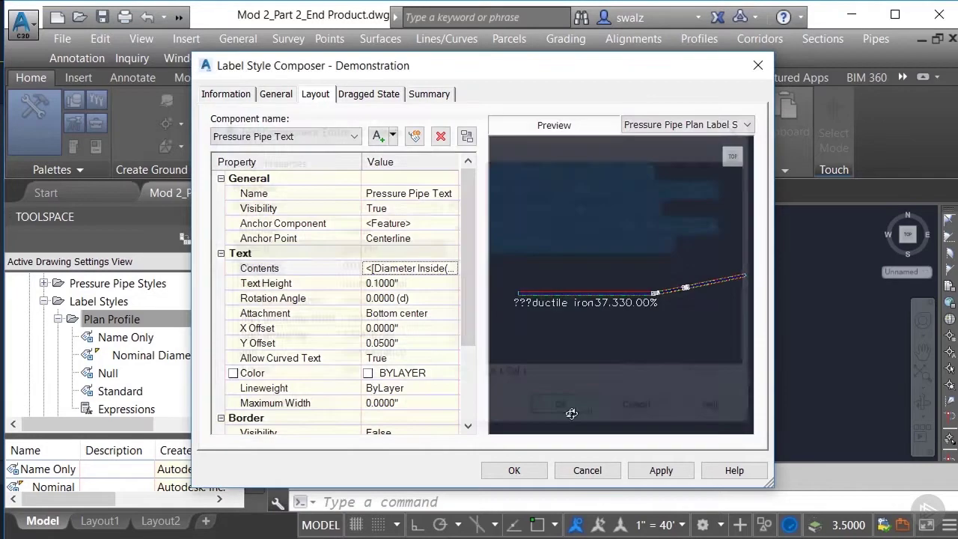
# - Set the label's dragged state component Display to As Composed
pyautogui.moveTo(462, 308); pyautogui.dragTo(460, 331)
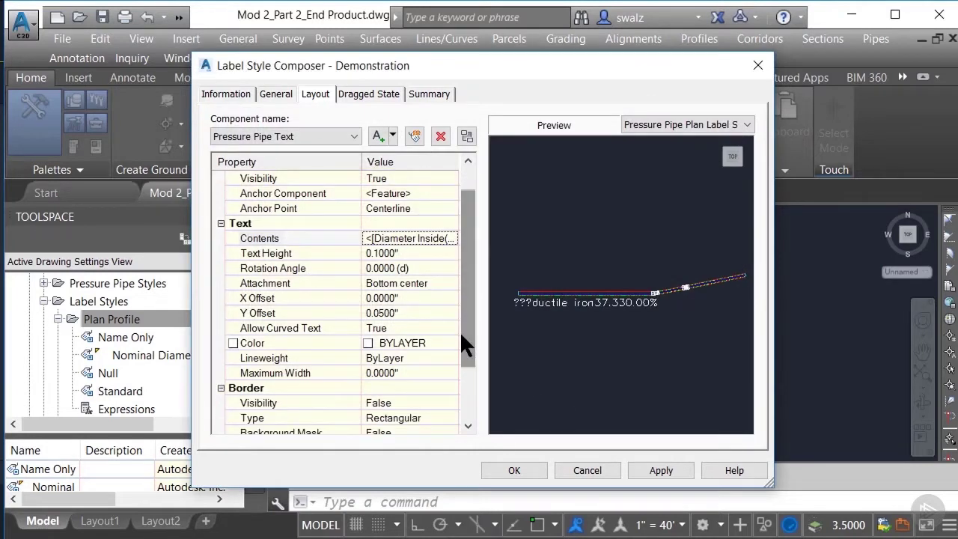
pyautogui.moveTo(460, 334); pyautogui.dragTo(441, 383)
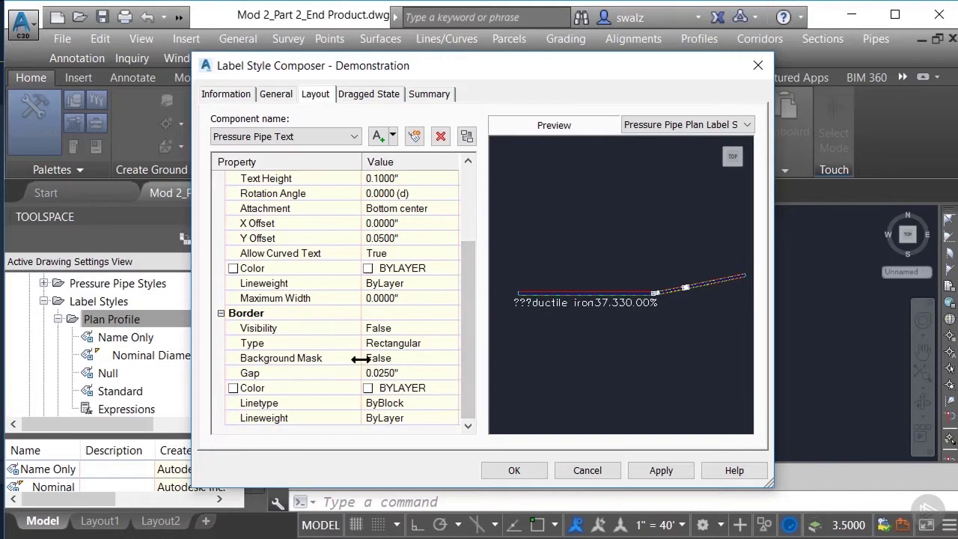
pyautogui.click(390, 95)
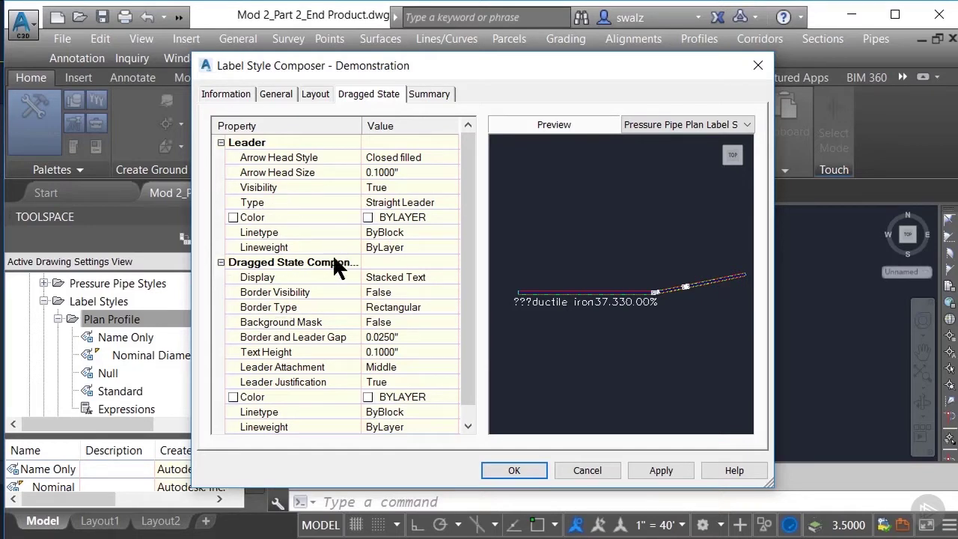
pyautogui.click(402, 276)
pyautogui.click(453, 277)
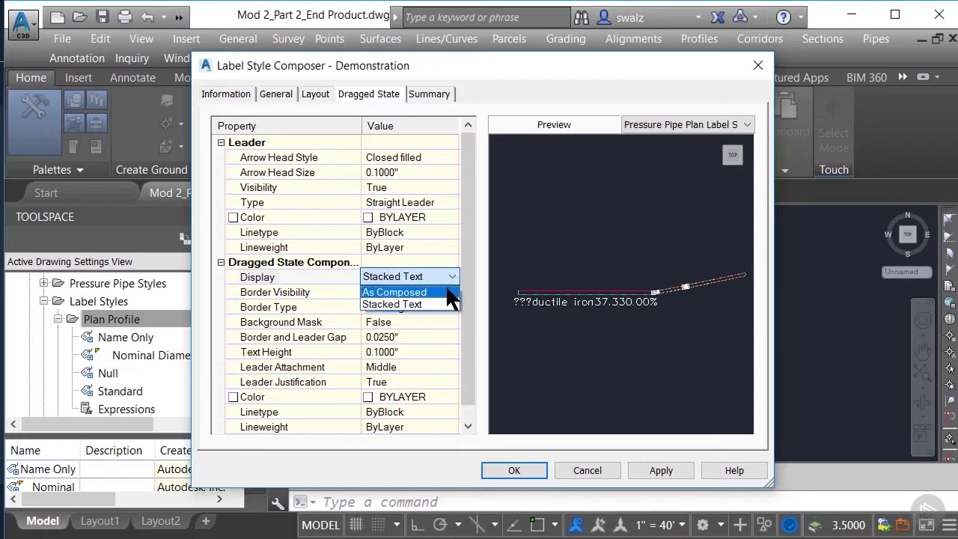
pyautogui.click(447, 291)
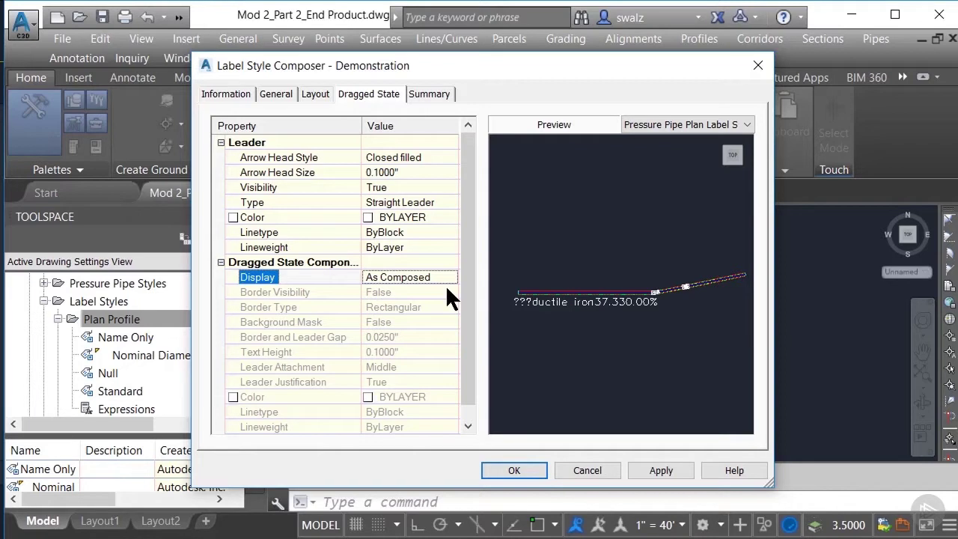
# - Review the label style's summary, expanding the Component 1, Information, Label, Behavior and Plan Readability groups
pyautogui.click(449, 96)
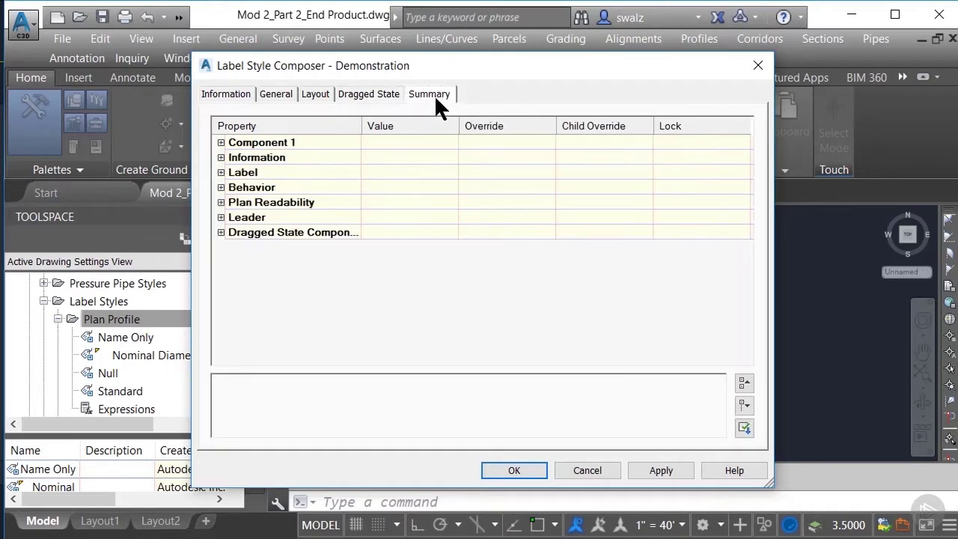
pyautogui.click(221, 142)
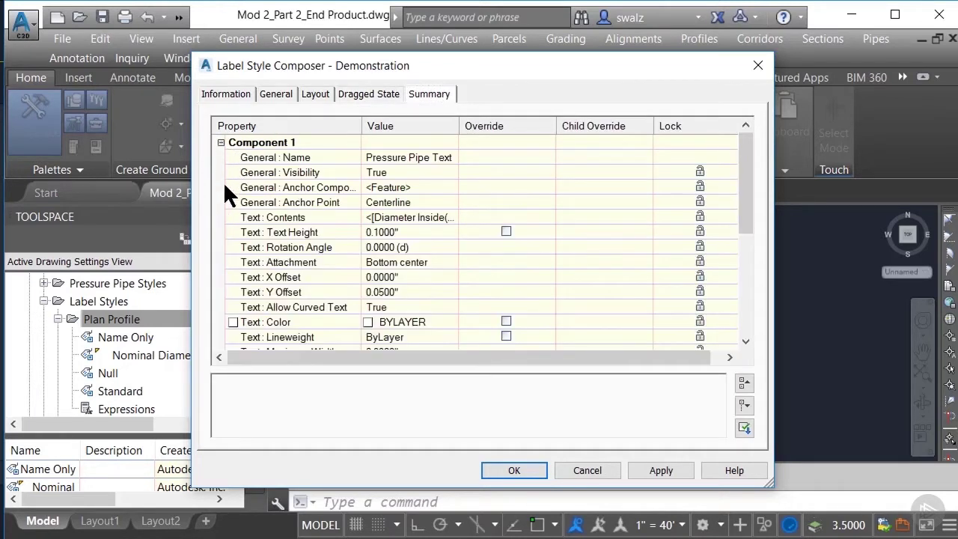
pyautogui.scroll(-4, 226, 186)
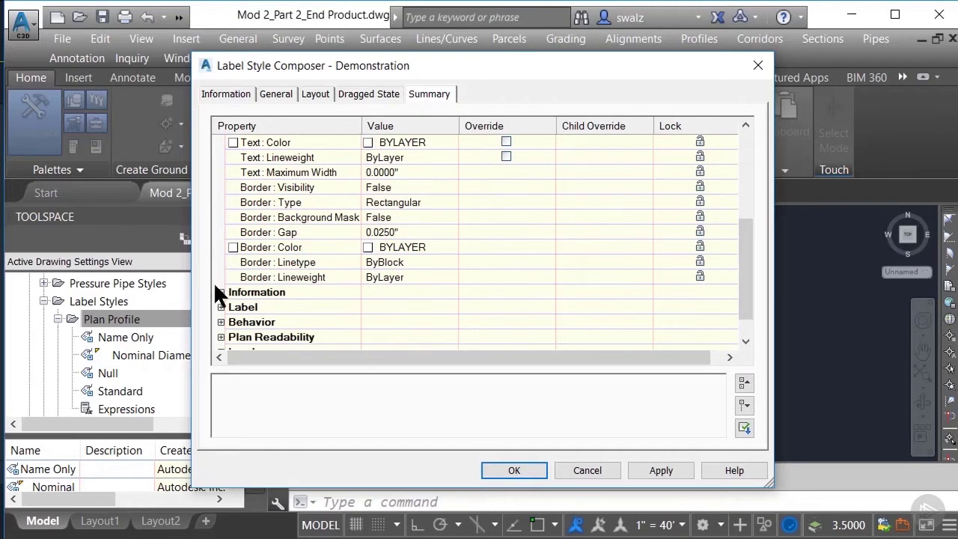
pyautogui.click(220, 292)
pyautogui.click(221, 277)
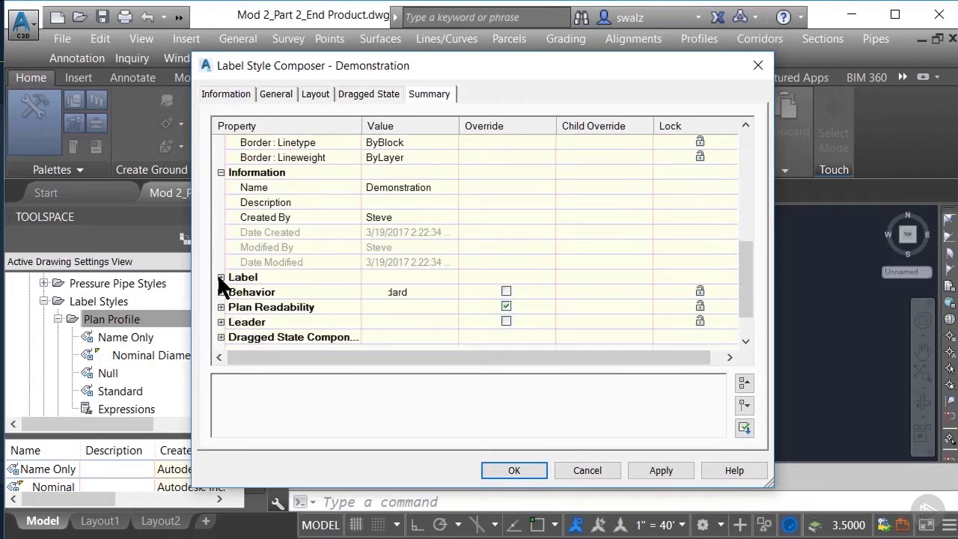
pyautogui.click(221, 293)
pyautogui.scroll(-1, 221, 299)
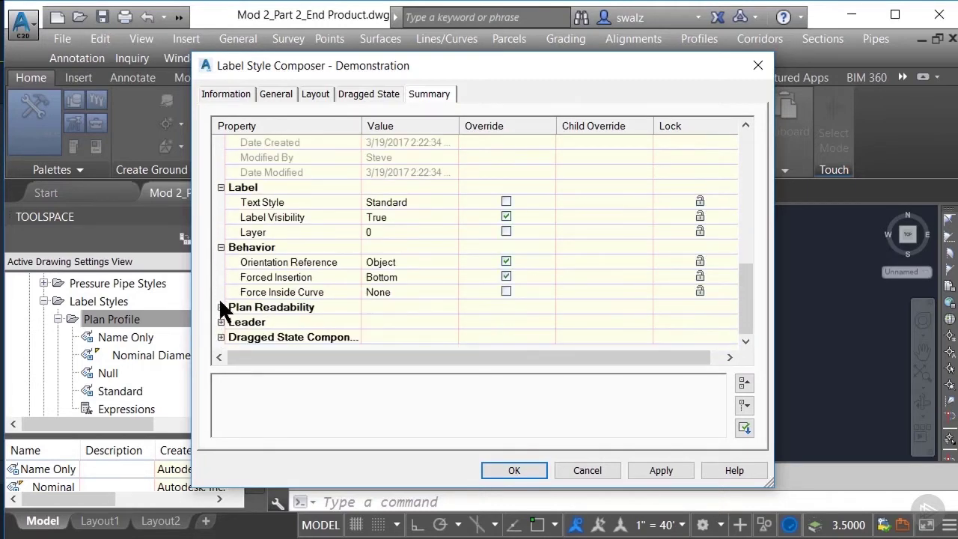
pyautogui.click(221, 307)
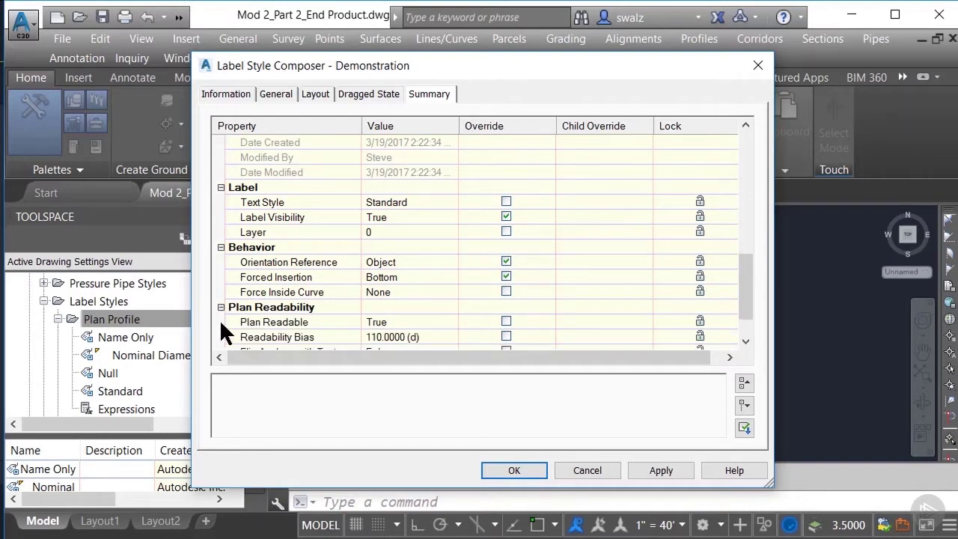
pyautogui.scroll(8, 253, 191)
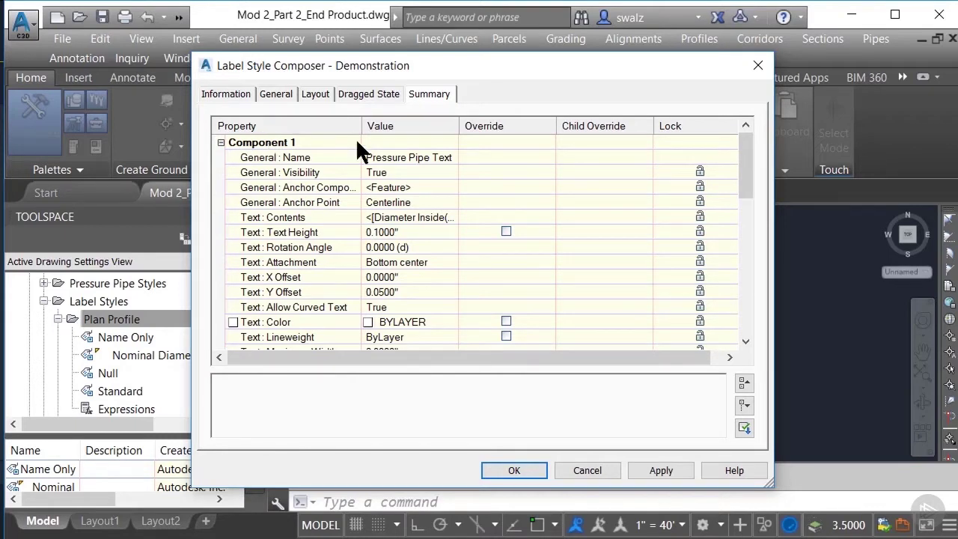
# - Expand the Leader and Dragged State Components groups in the label style's summary and look through their properties
pyautogui.scroll(-10, 353, 144)
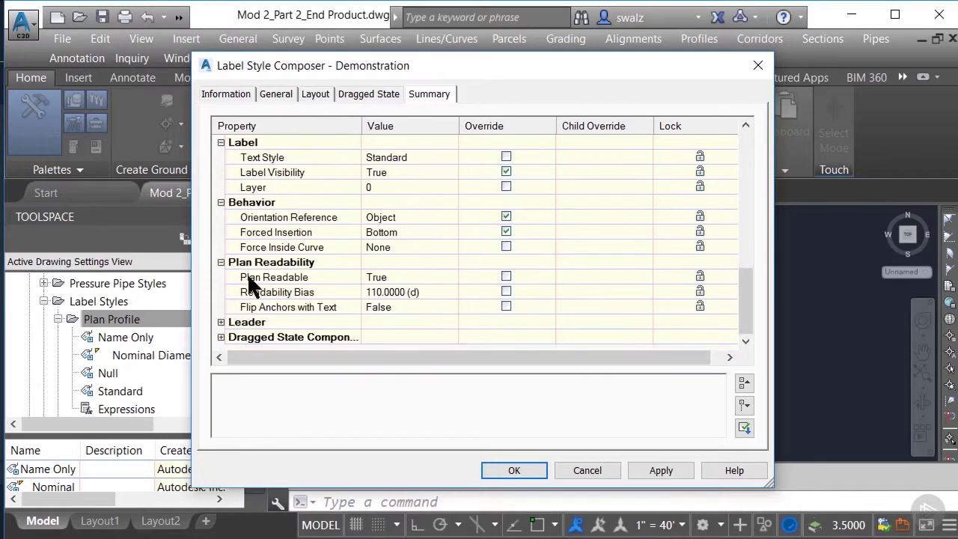
pyautogui.click(220, 322)
pyautogui.scroll(-3, 221, 315)
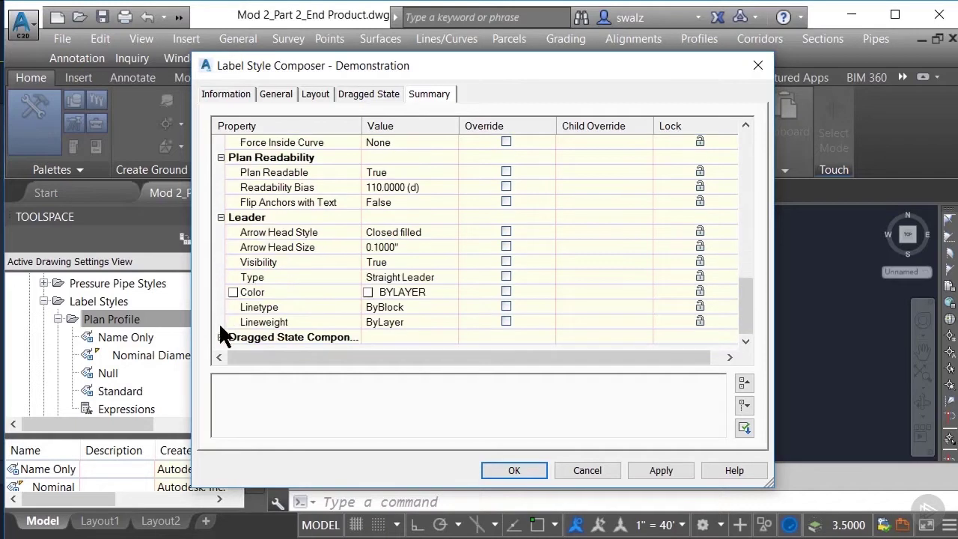
pyautogui.click(222, 338)
pyautogui.scroll(-3, 224, 330)
pyautogui.scroll(15, 294, 254)
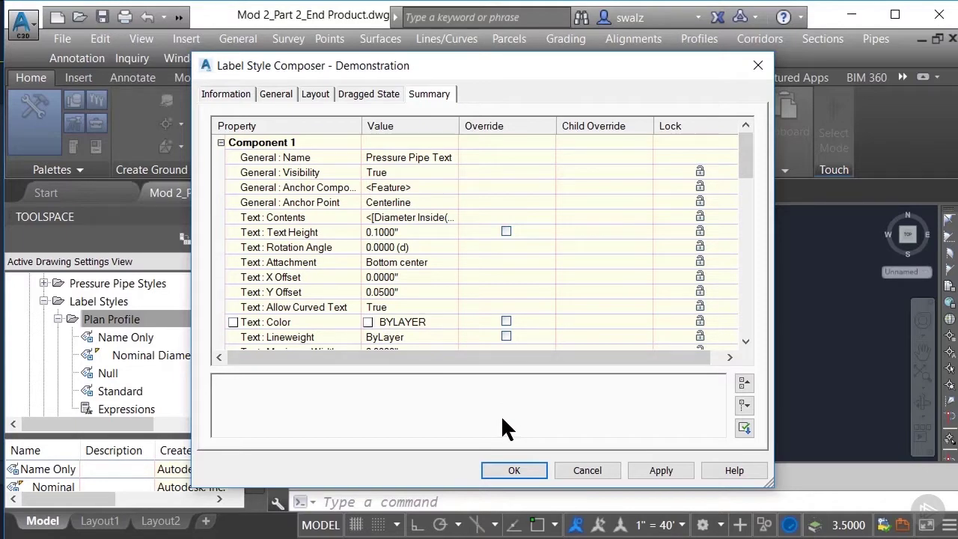
# - Check the summary's overrides from Component 1 through Dragged State Components and accept the Demonstration label style
pyautogui.scroll(-7, 387, 271)
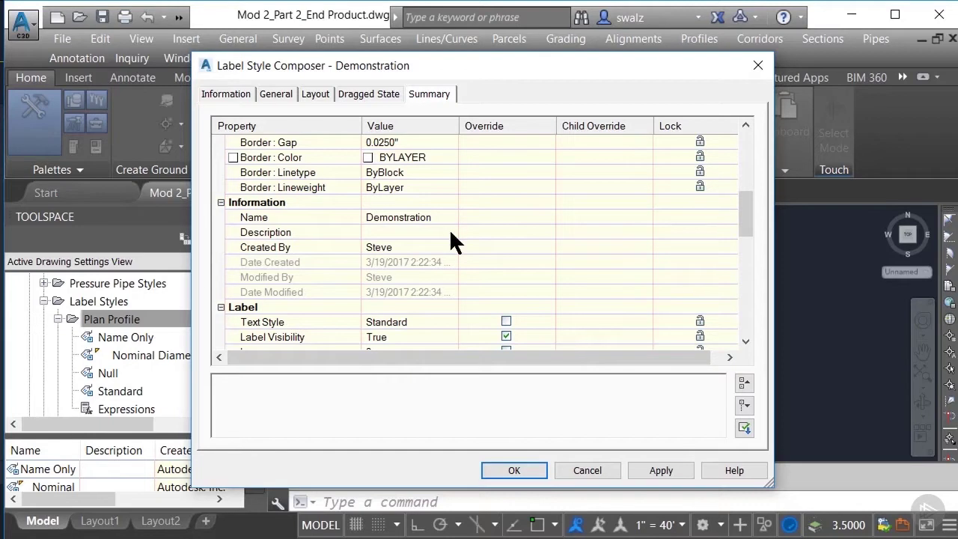
pyautogui.scroll(-1, 449, 262)
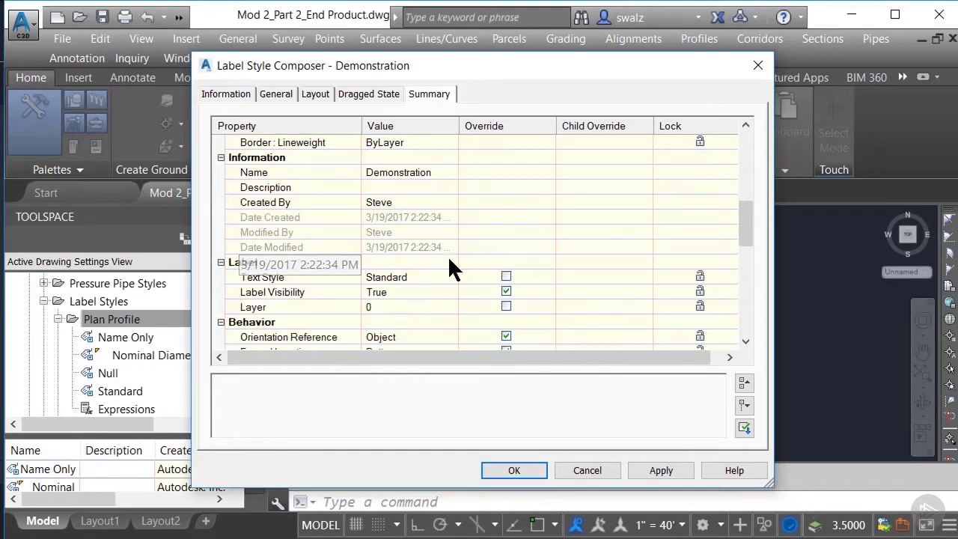
pyautogui.scroll(-1, 449, 262)
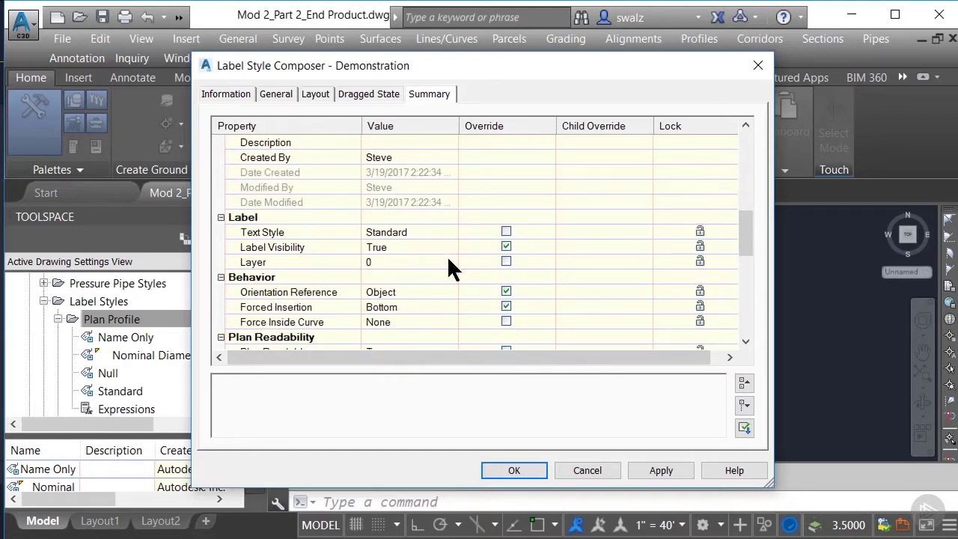
pyautogui.scroll(-3, 449, 262)
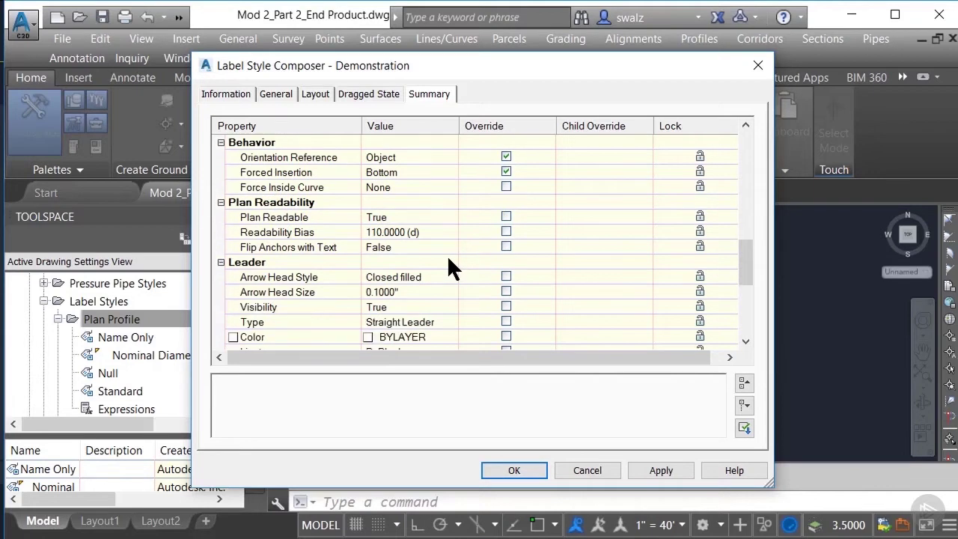
pyautogui.scroll(-1, 451, 268)
pyautogui.scroll(-1, 449, 268)
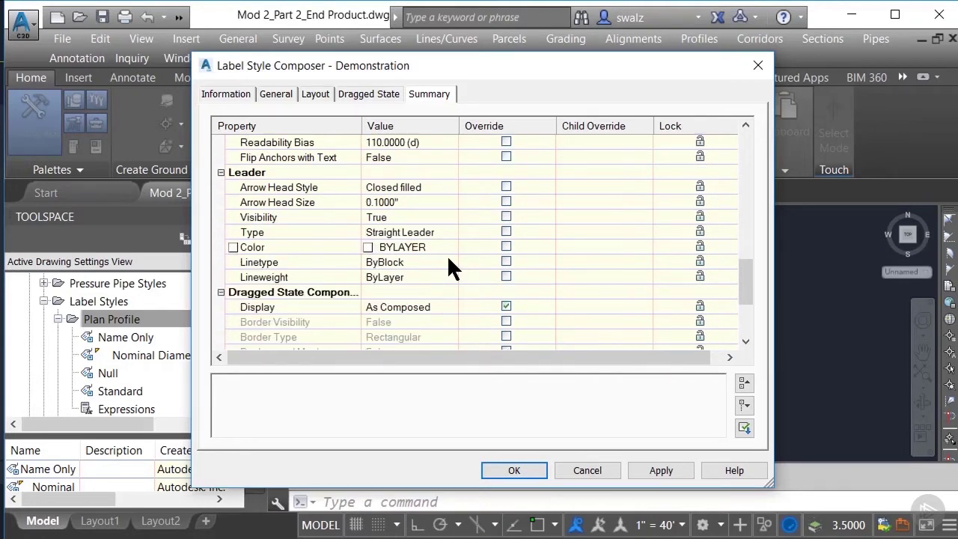
pyautogui.scroll(-2, 449, 265)
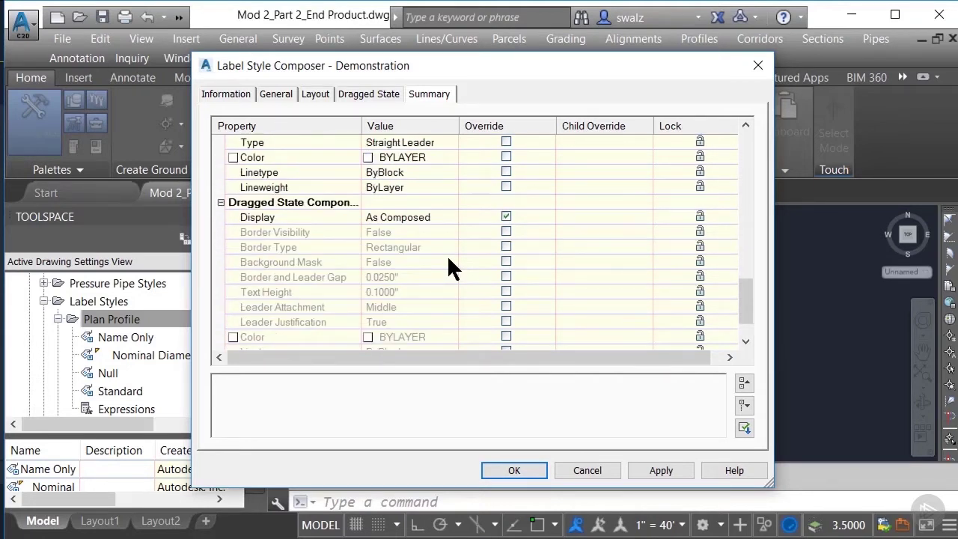
pyautogui.scroll(-1, 450, 266)
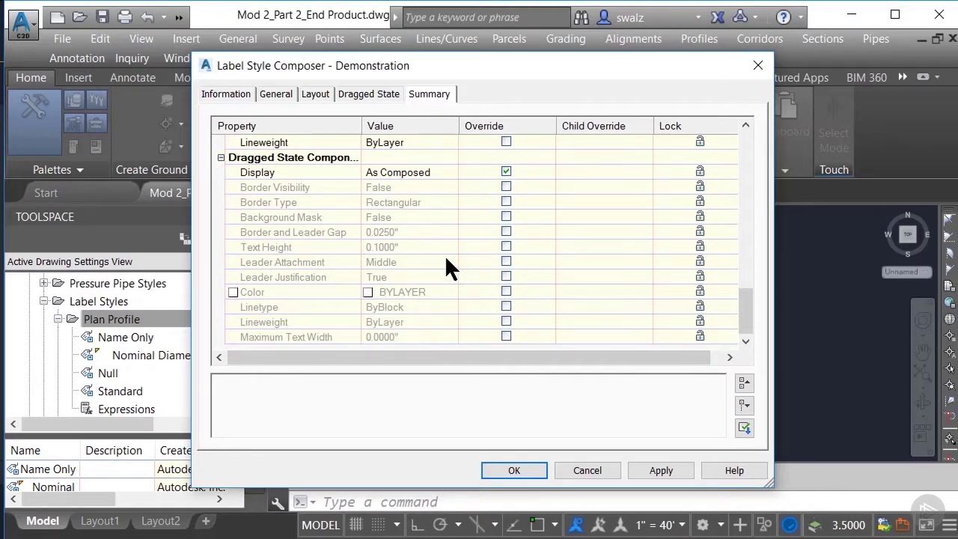
pyautogui.click(503, 471)
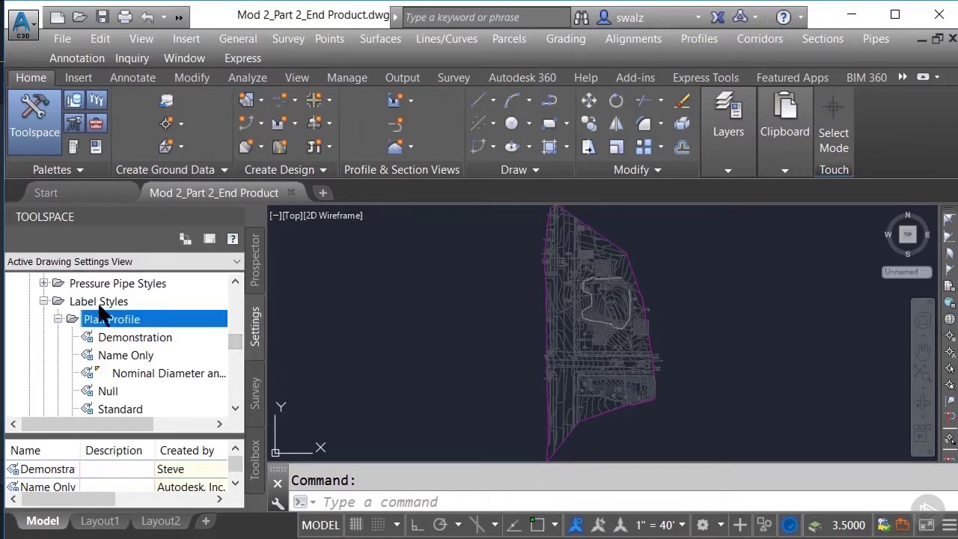
# - Create a new pressure pipe label style under Crossing Section and name it Demonstration
pyautogui.click(58, 319)
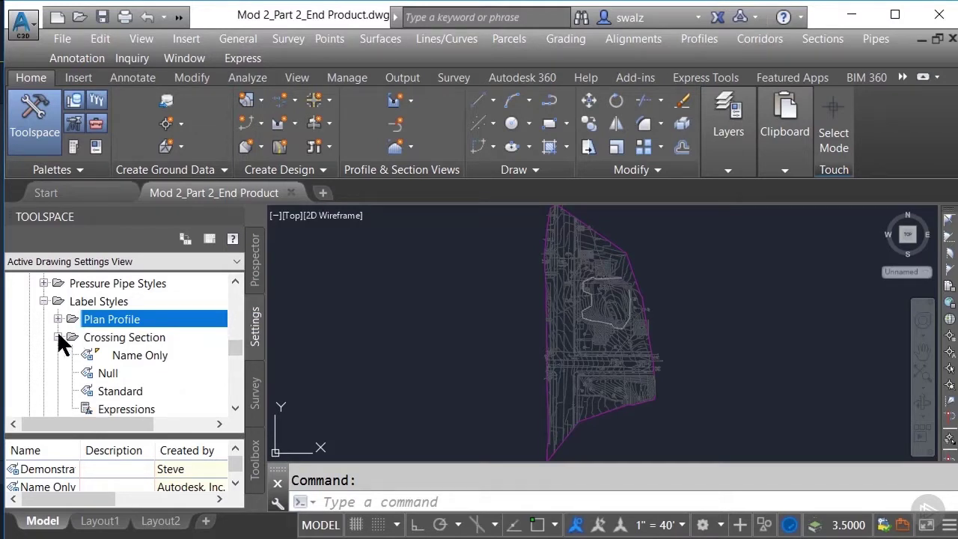
pyautogui.click(59, 337)
pyautogui.click(59, 354)
pyautogui.rightClick(102, 338)
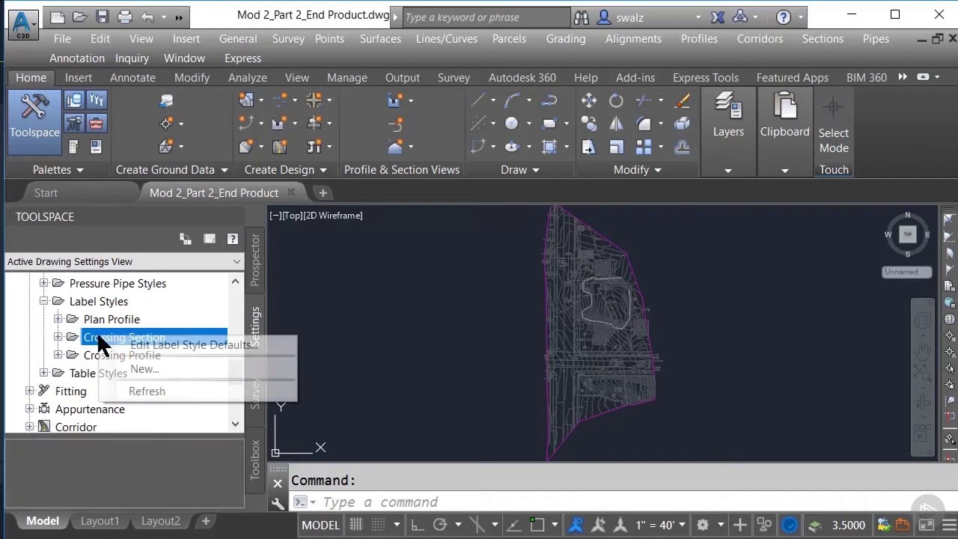
pyautogui.click(222, 368)
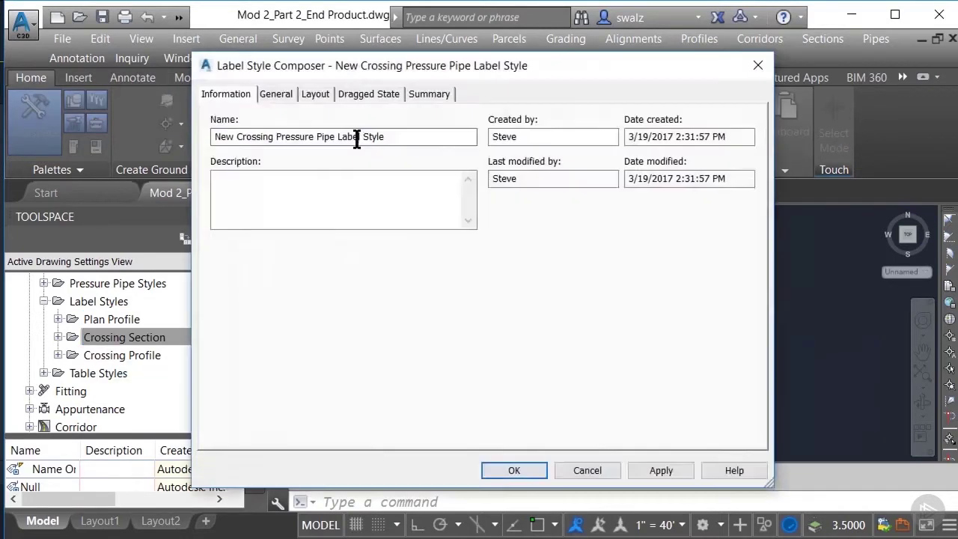
pyautogui.click(357, 138)
pyautogui.moveTo(385, 138); pyautogui.dragTo(141, 140)
pyautogui.write('Demonstration')
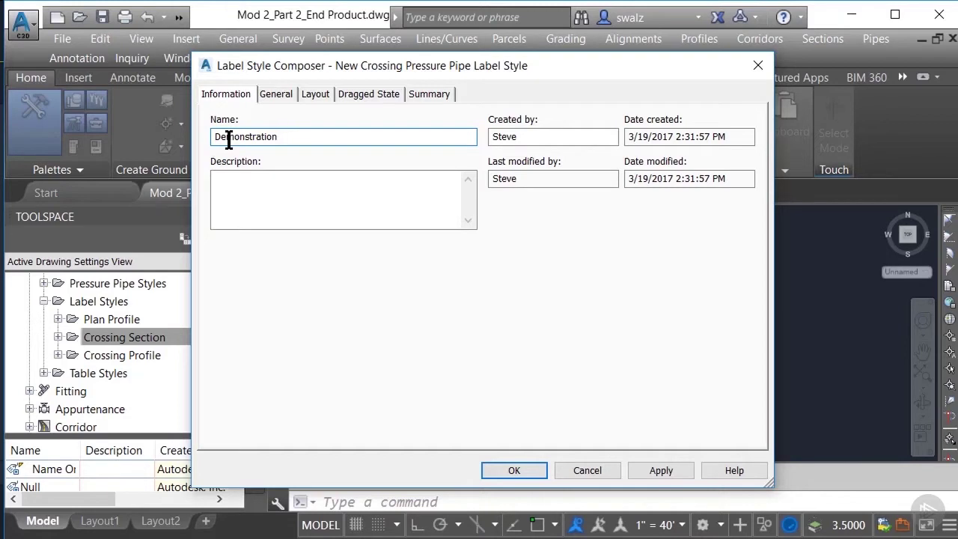
# - Set the Crossing Section label style's Forced Insertion behavior to Bottom and inspect the label preview
pyautogui.click(277, 97)
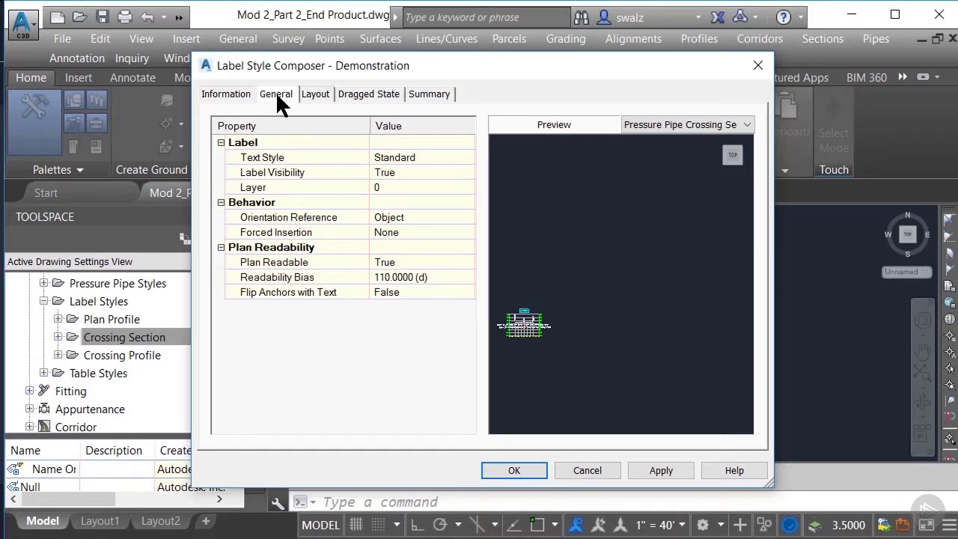
pyautogui.click(445, 238)
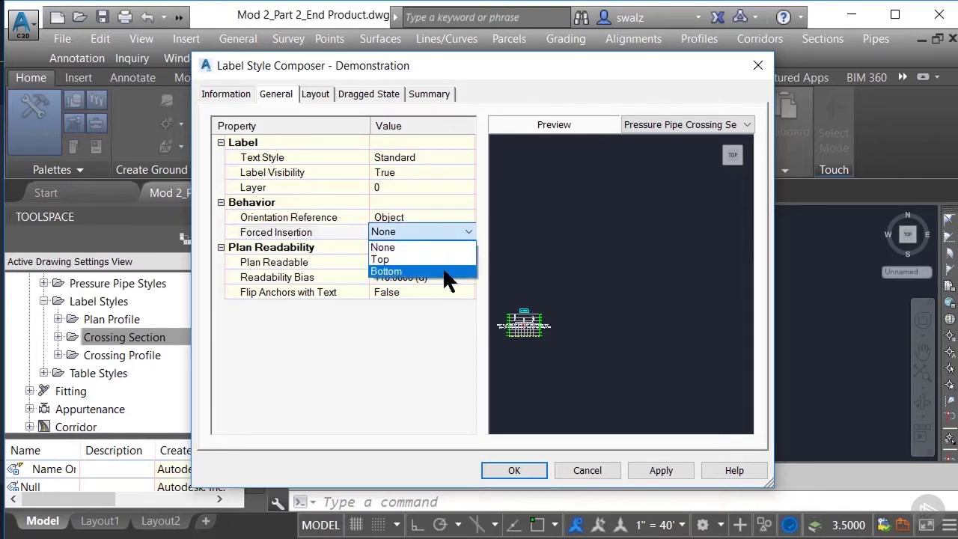
pyautogui.click(447, 271)
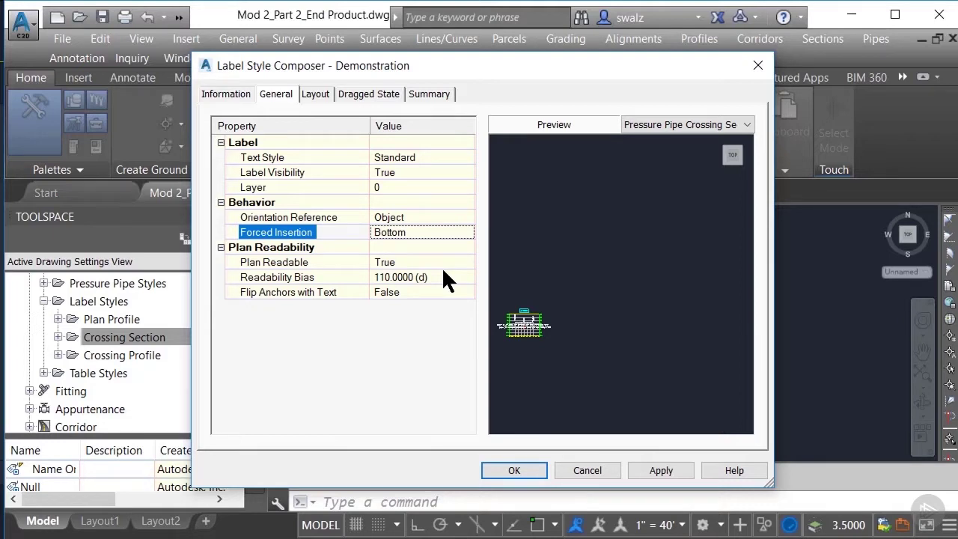
pyautogui.click(565, 309)
pyautogui.scroll(3, 527, 339)
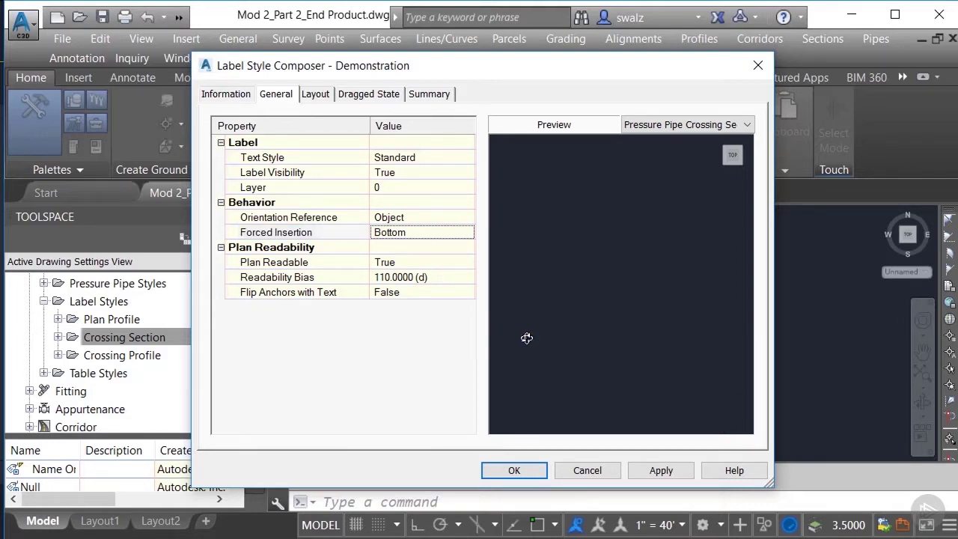
pyautogui.scroll(-3, 526, 328)
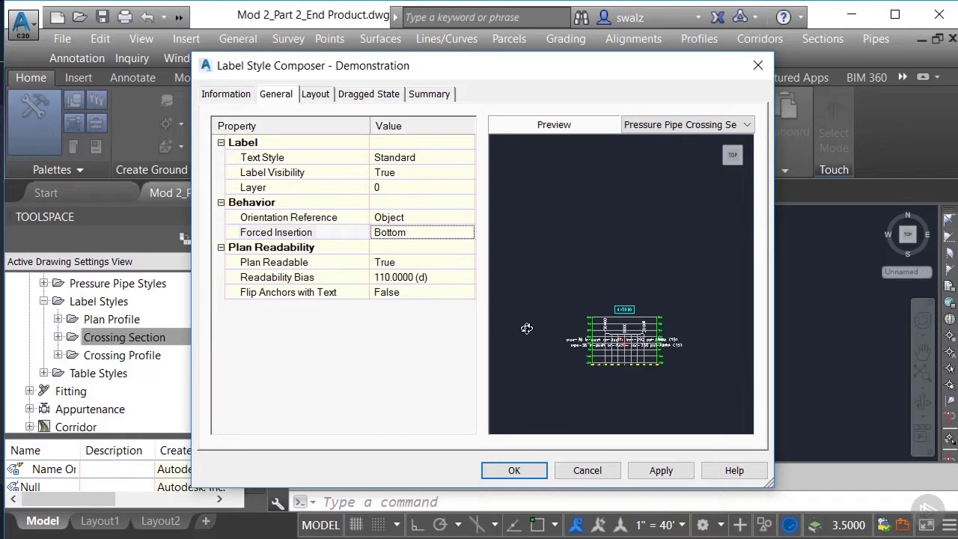
# - Remove the Description property from the Pressure Pipe Text component's contents
pyautogui.click(318, 94)
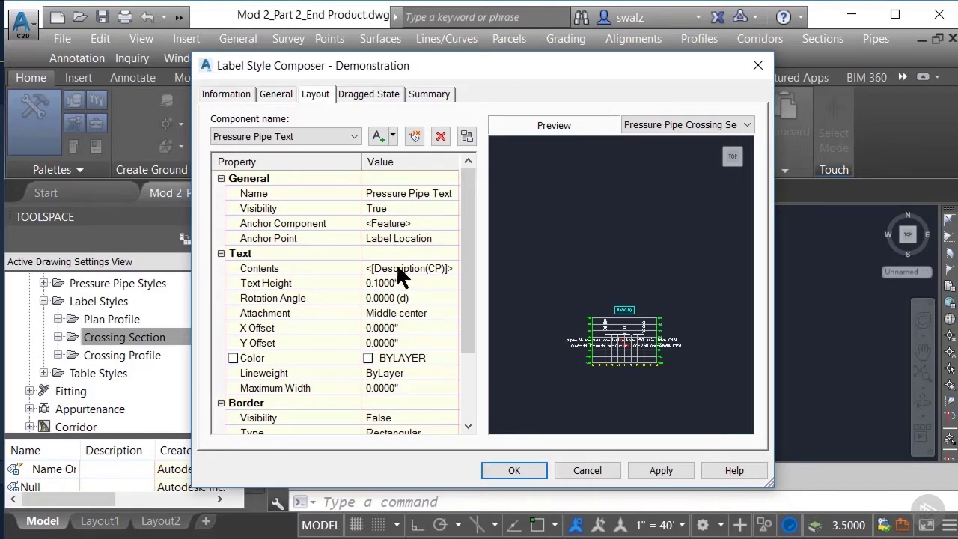
pyautogui.click(355, 136)
pyautogui.click(356, 137)
pyautogui.click(404, 269)
pyautogui.click(451, 268)
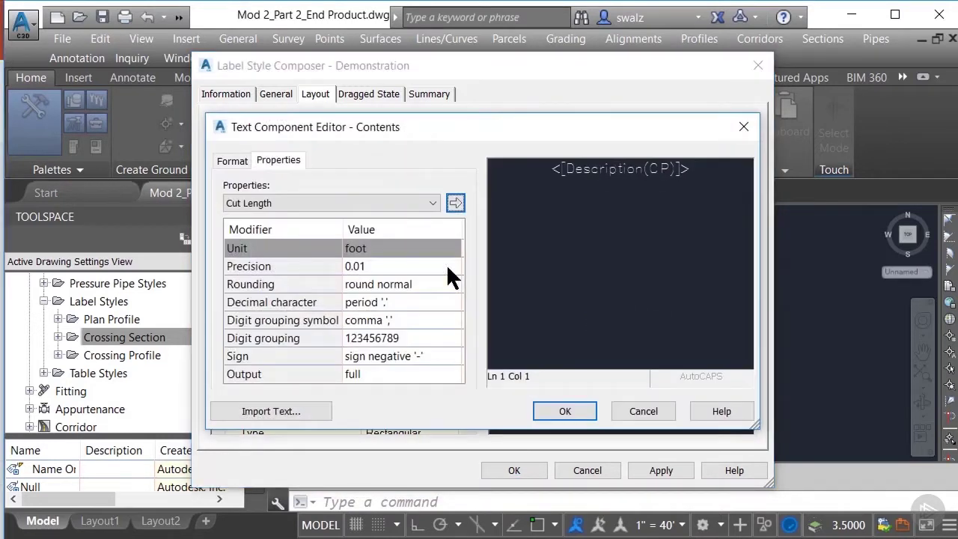
pyautogui.doubleClick(586, 169)
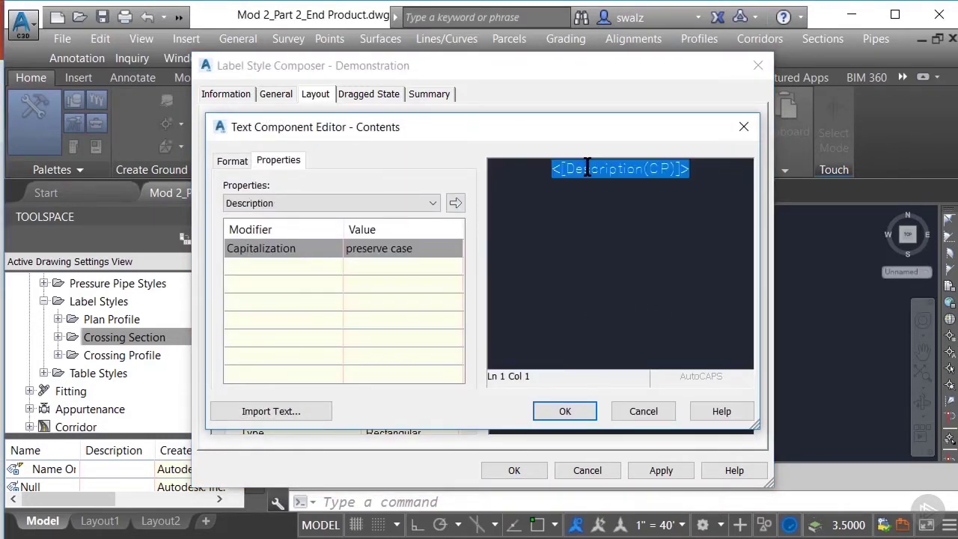
# - Insert the Diameter Inside property into the Crossing Section label's text contents and accept them
pyautogui.click(436, 202)
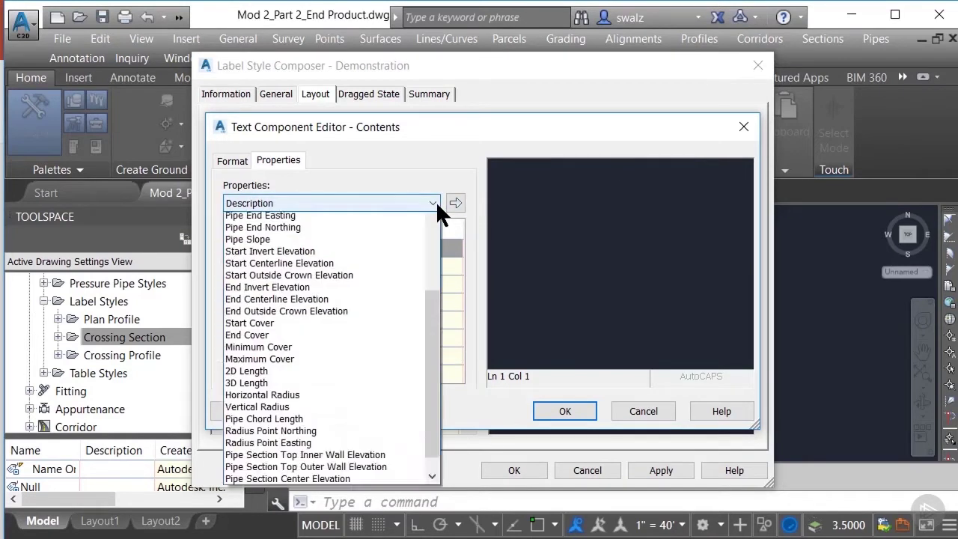
pyautogui.scroll(5, 436, 253)
pyautogui.scroll(3, 435, 253)
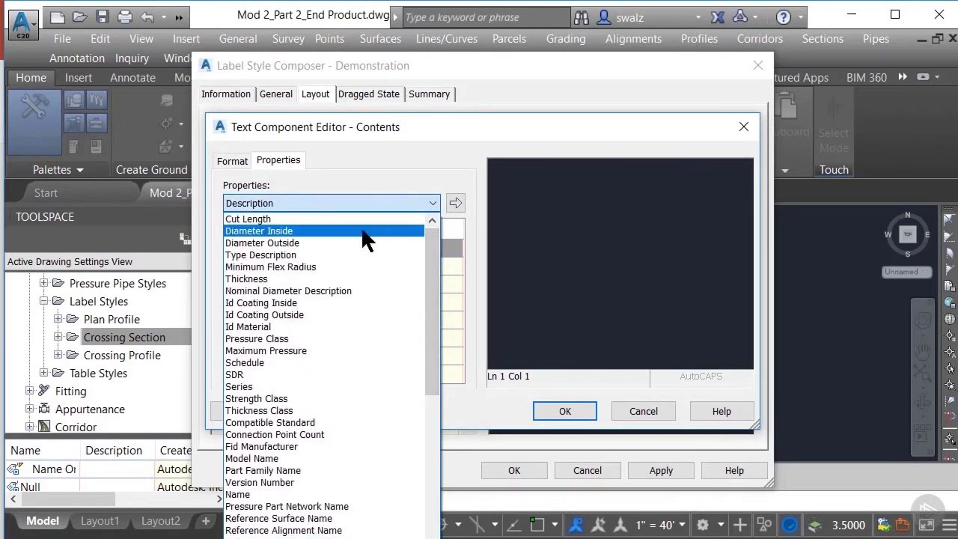
pyautogui.click(363, 235)
pyautogui.click(455, 202)
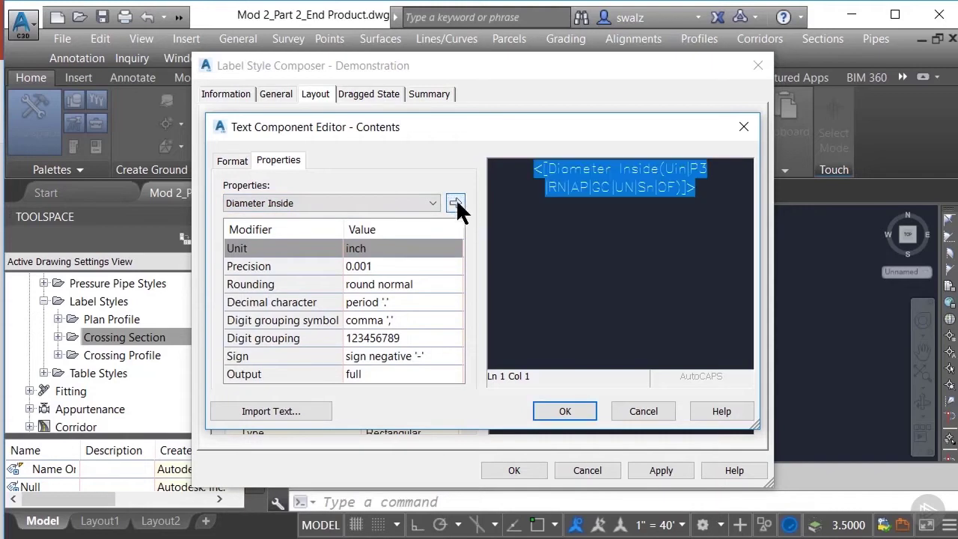
pyautogui.click(558, 409)
pyautogui.scroll(-2, 397, 346)
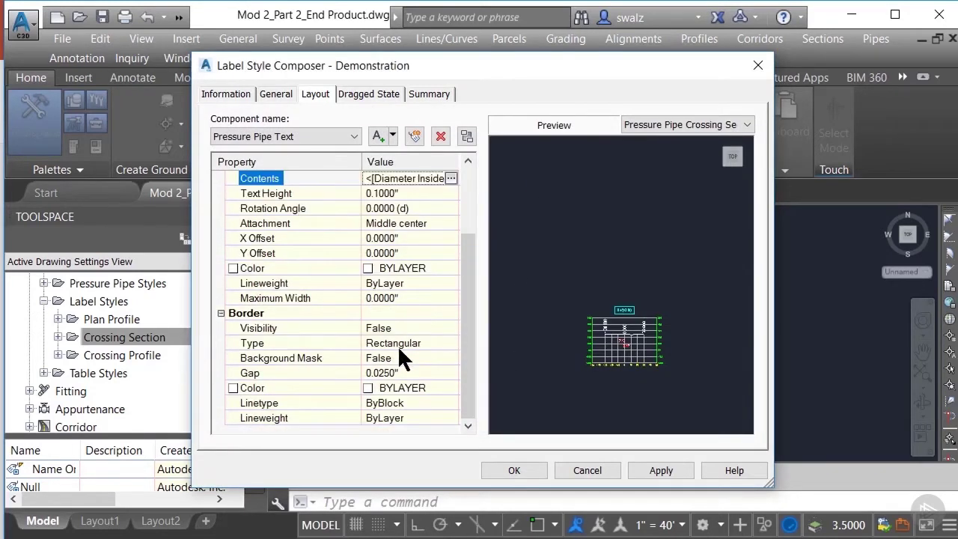
pyautogui.click(406, 341)
# - Set the Crossing Section label's dragged state Display to As Composed and accept the label style
pyautogui.click(371, 87)
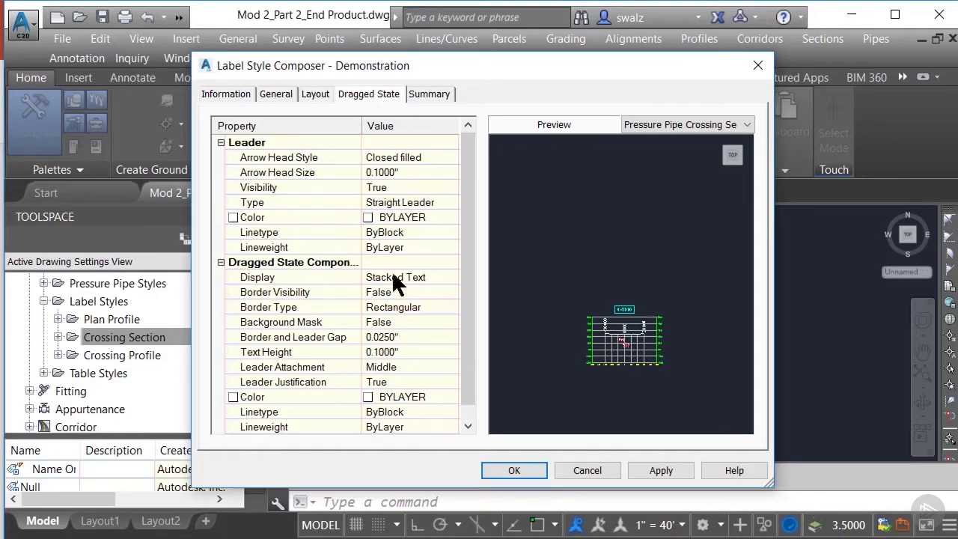
pyautogui.click(420, 273)
pyautogui.click(449, 276)
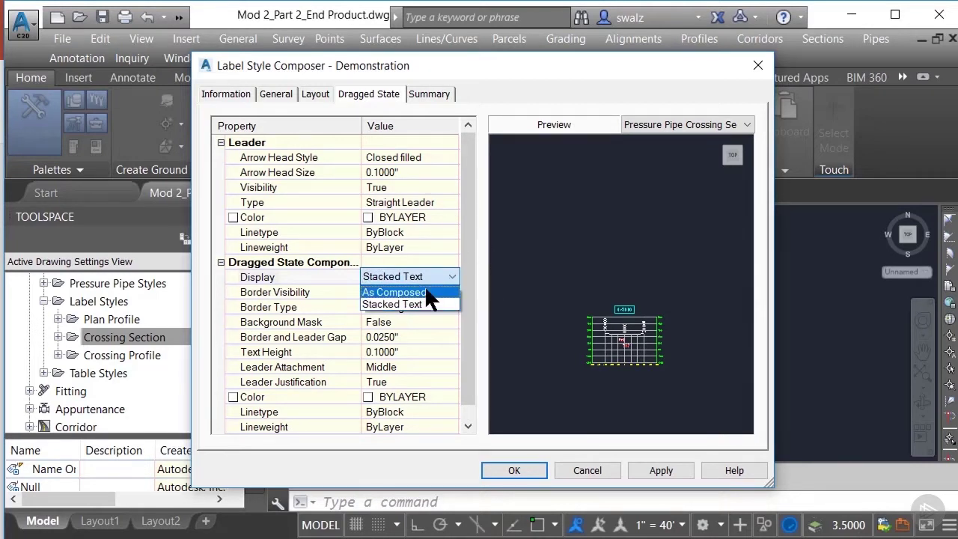
pyautogui.click(426, 292)
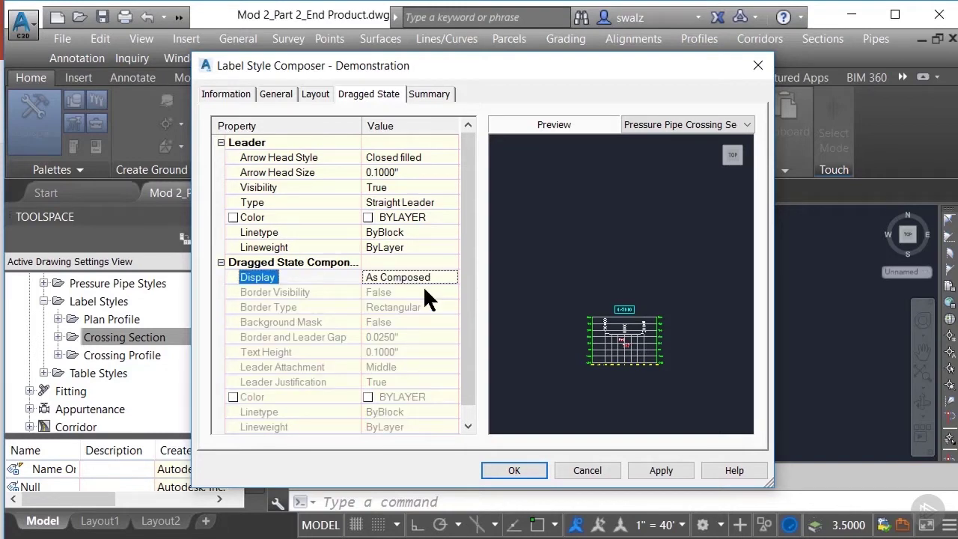
pyautogui.click(440, 92)
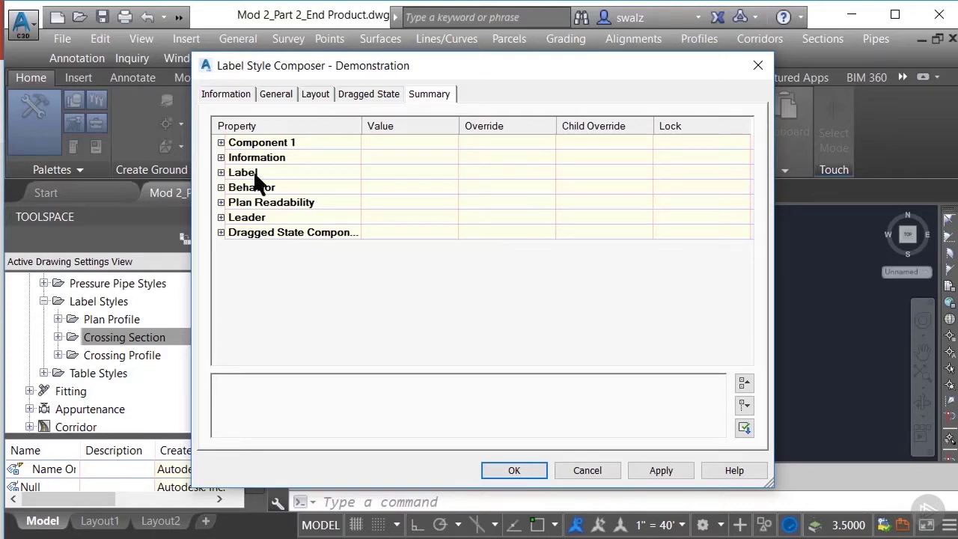
pyautogui.click(514, 470)
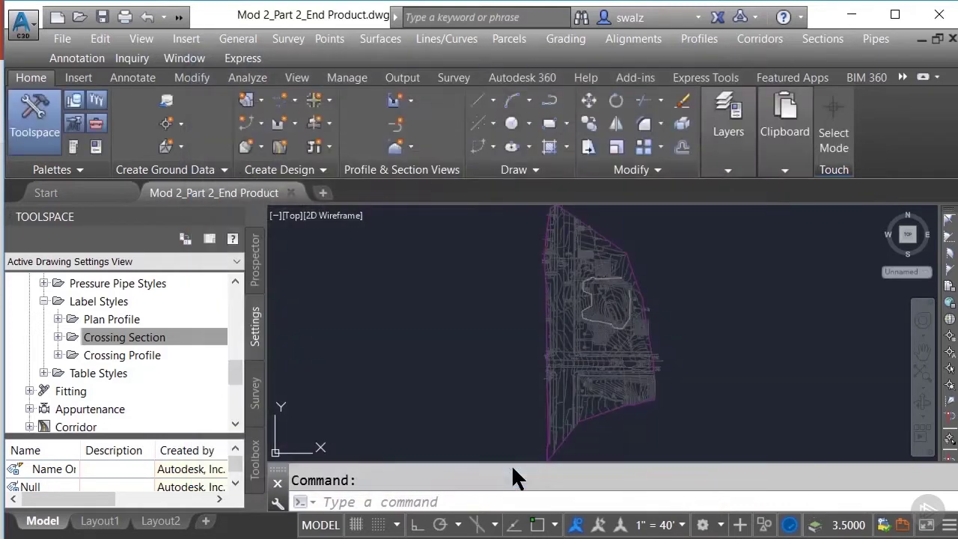
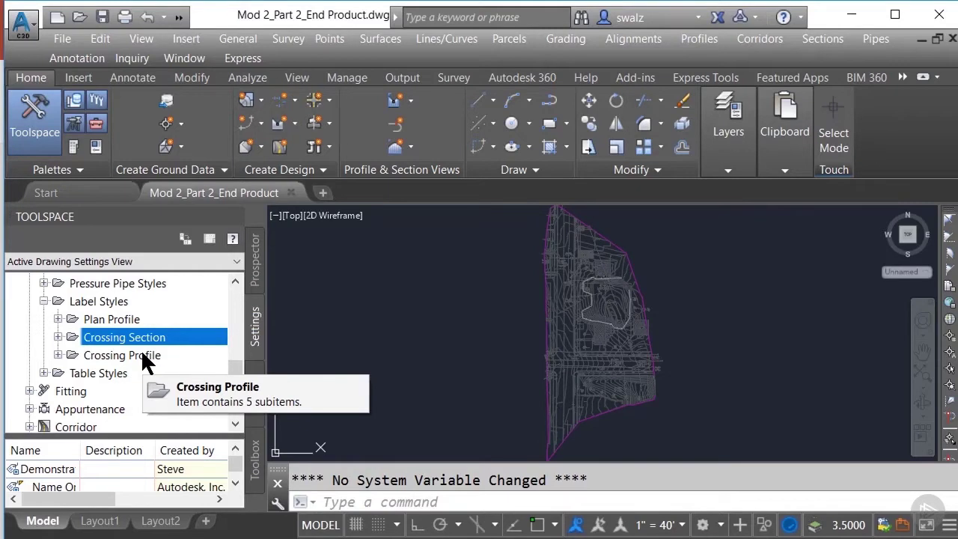
# - Create a new pressure pipe Crossing Profile label style named Demonstration
pyautogui.rightClick(146, 359)
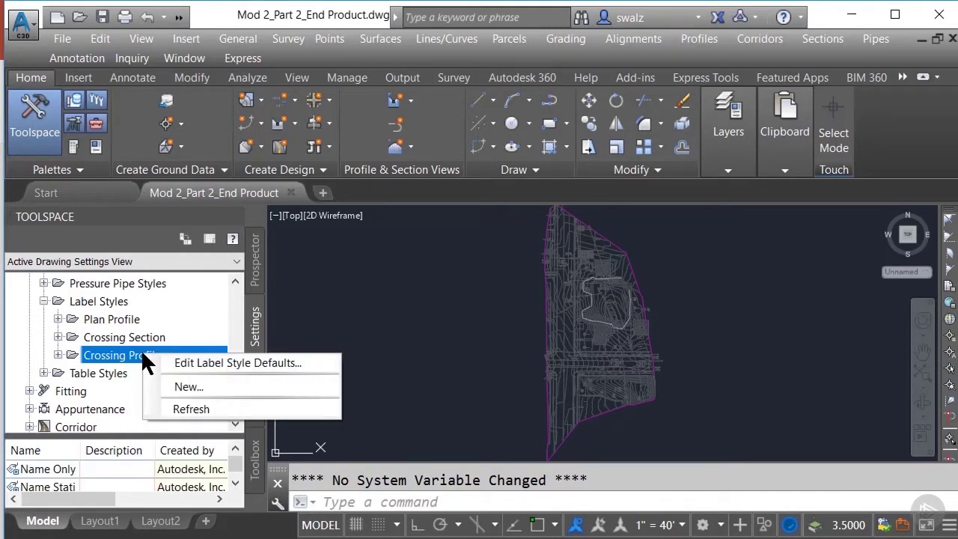
pyautogui.click(173, 381)
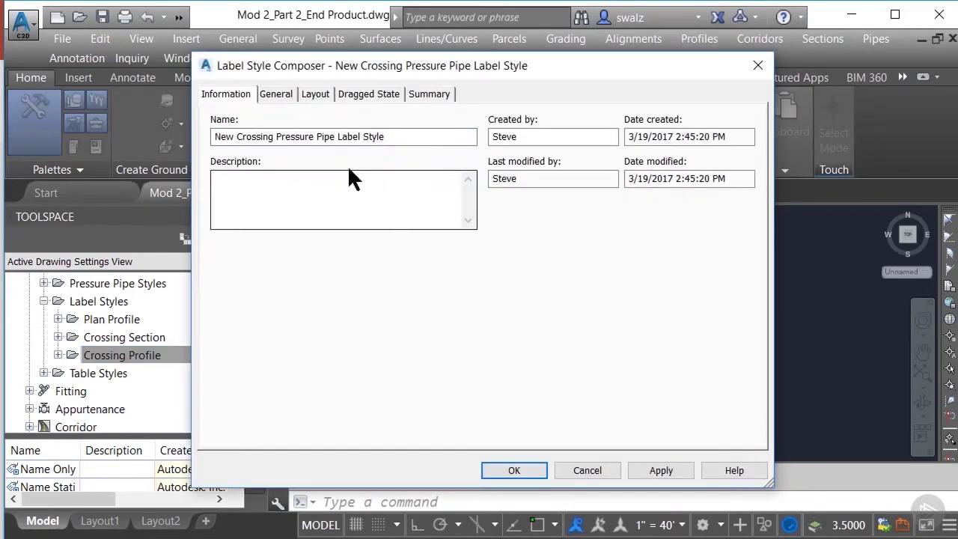
pyautogui.click(355, 137)
pyautogui.write('A')
pyautogui.hotkey('ctrl', 'a')
pyautogui.write('Demonstration')
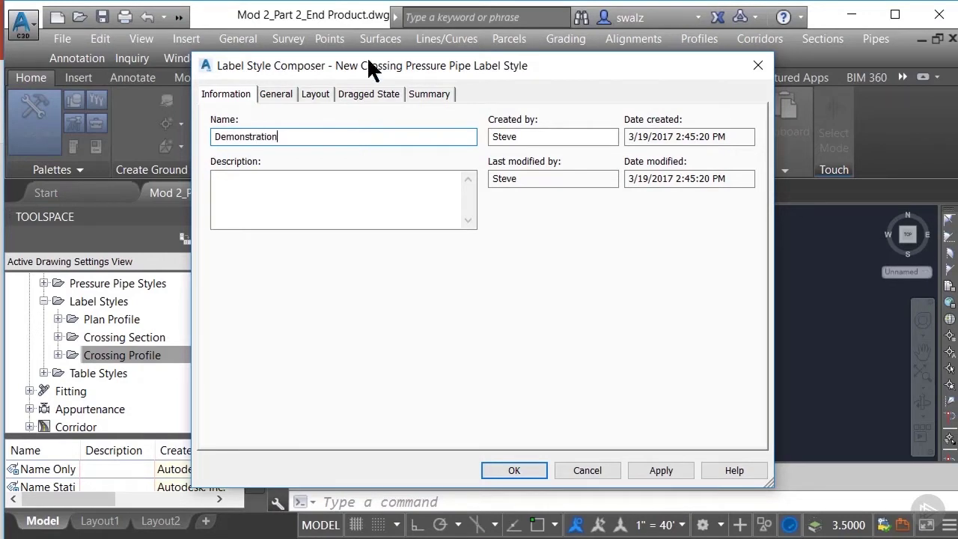
# - Set the Crossing Profile label style's Forced Insertion behavior to Bottom
pyautogui.click(276, 94)
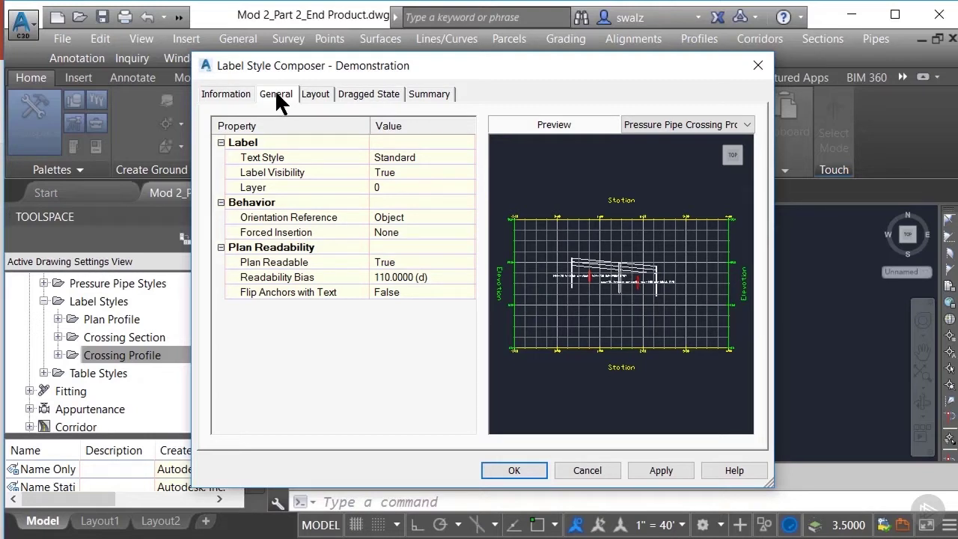
pyautogui.click(423, 232)
pyautogui.click(422, 232)
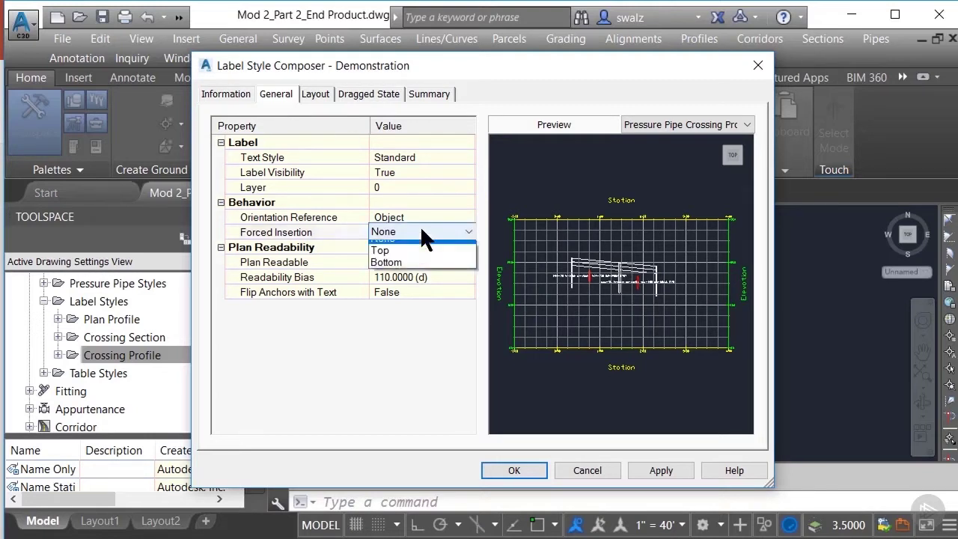
pyautogui.click(421, 271)
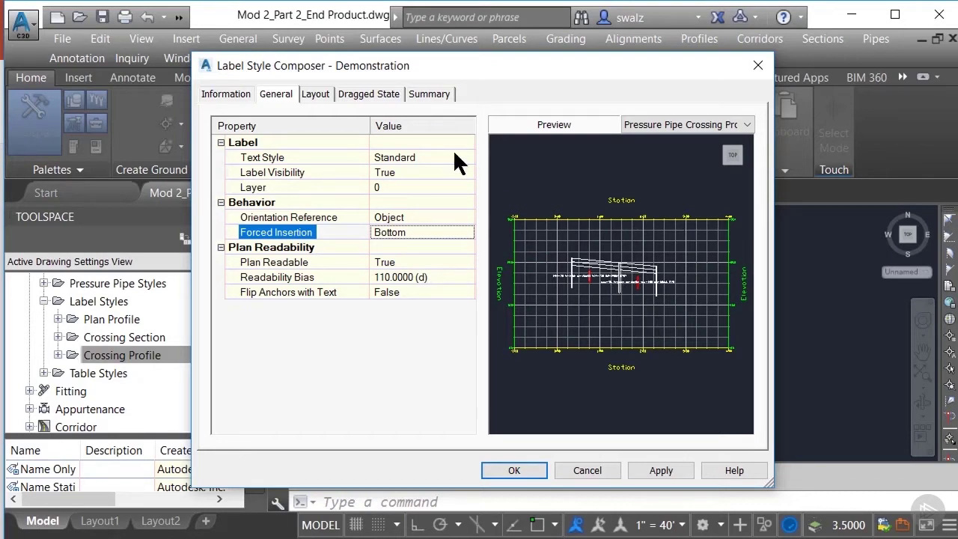
# - Open the Pressure Pipe Text component's contents for editing and delete the Description property from them
pyautogui.click(316, 96)
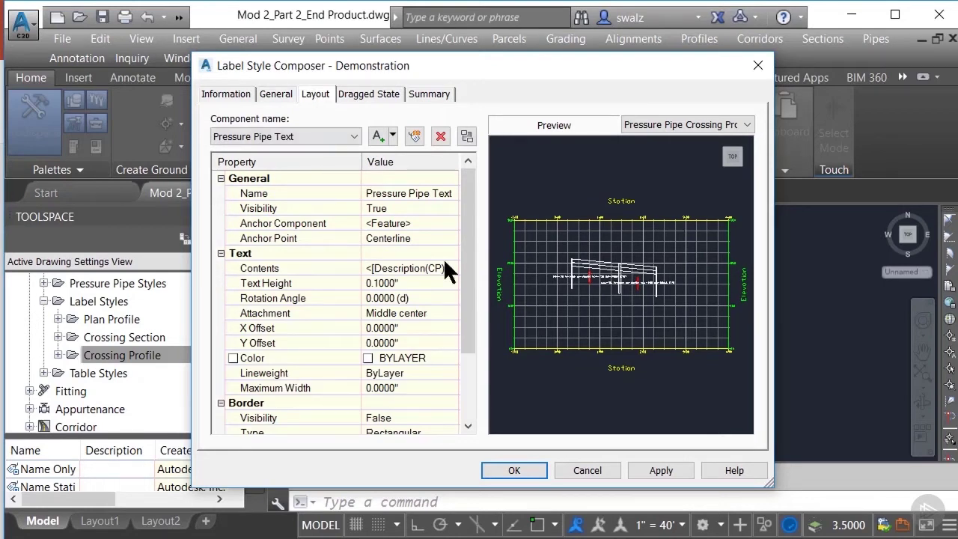
pyautogui.click(420, 266)
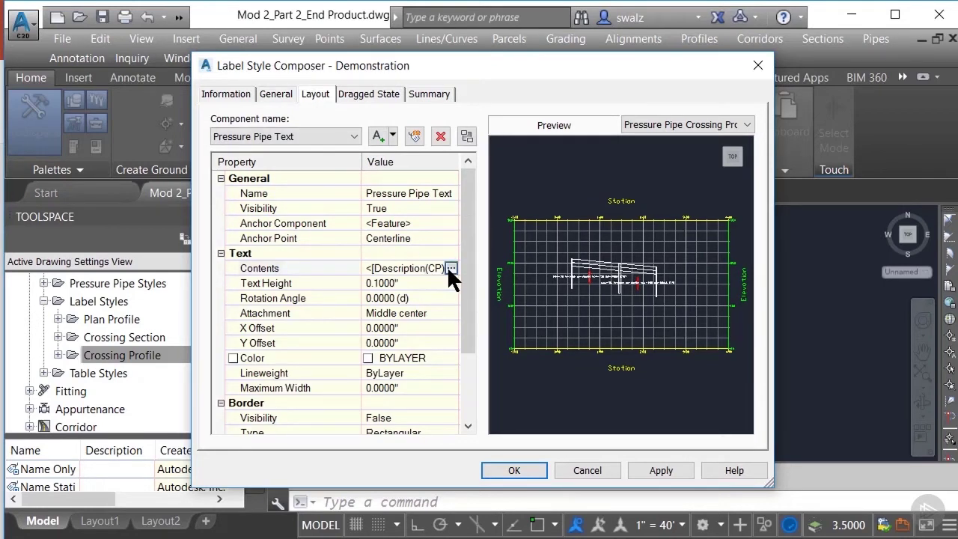
pyautogui.click(451, 269)
pyautogui.doubleClick(606, 169)
pyautogui.press('Delete')
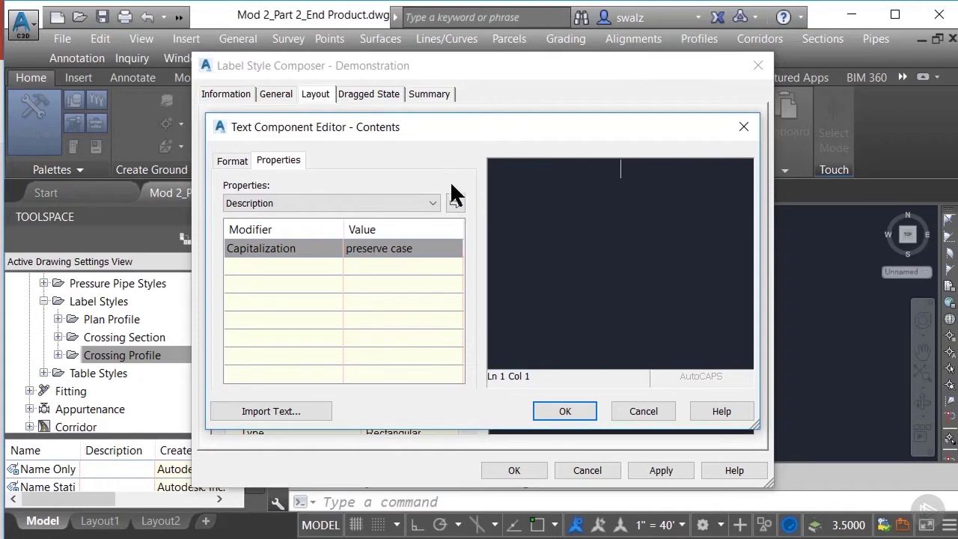
# - Insert the Diameter Inside property into the Crossing Profile label's text contents
pyautogui.click(431, 202)
pyautogui.scroll(5, 432, 225)
pyautogui.scroll(1, 404, 236)
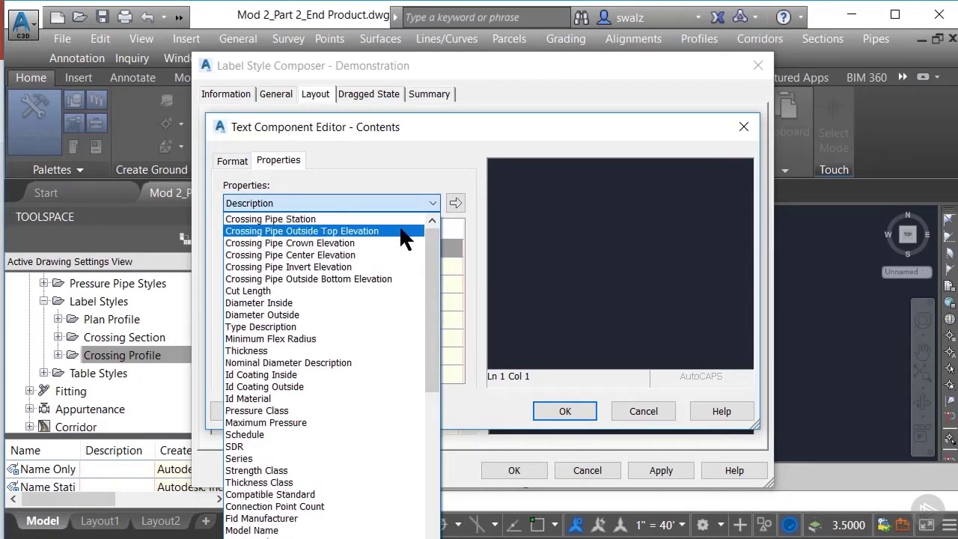
pyautogui.click(310, 301)
pyautogui.click(455, 203)
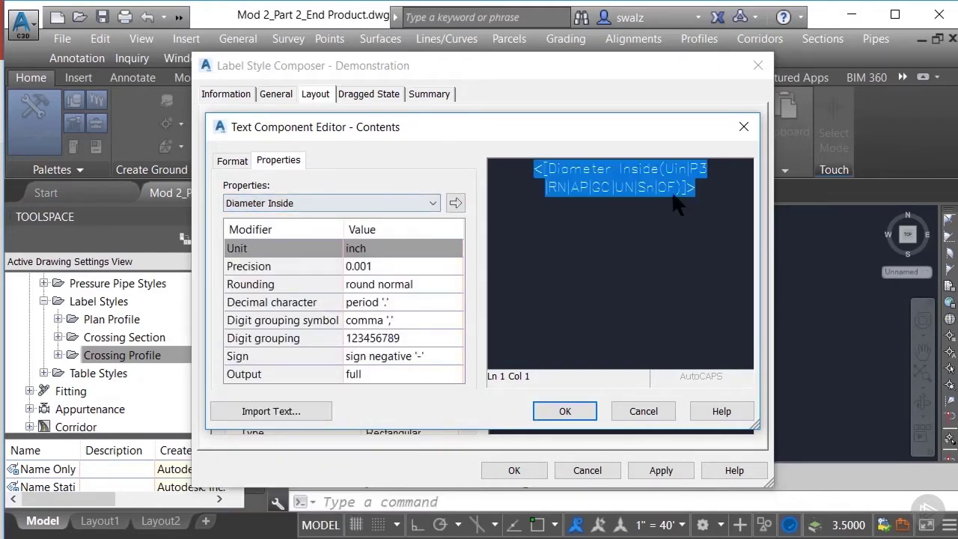
# - Add the Crossing Pipe Station property after Diameter Inside in the label text and accept the contents
pyautogui.click(433, 204)
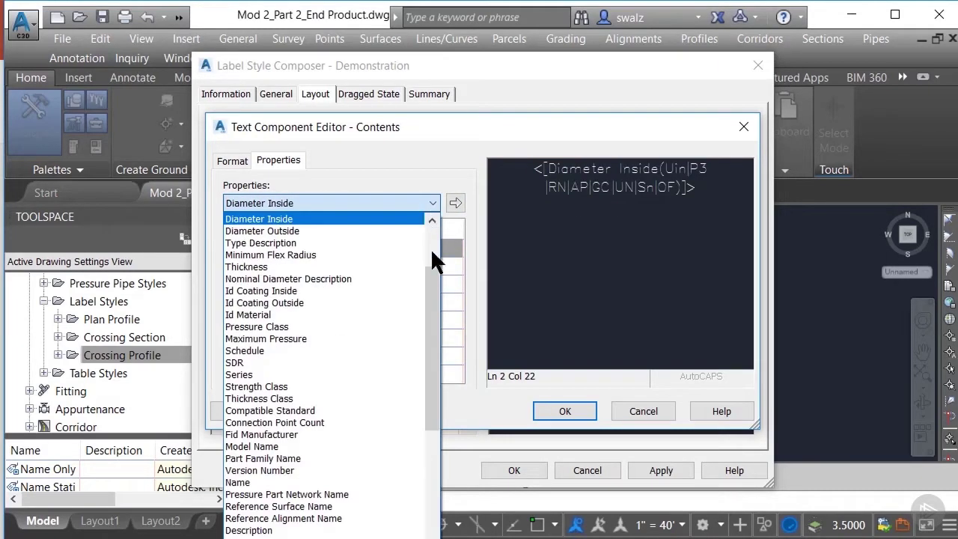
pyautogui.moveTo(429, 290); pyautogui.dragTo(436, 242)
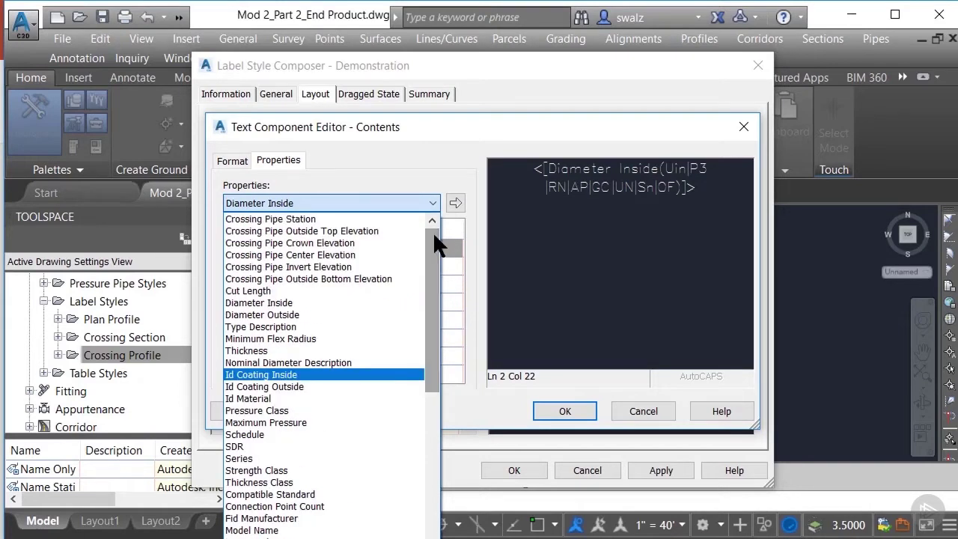
pyautogui.click(390, 219)
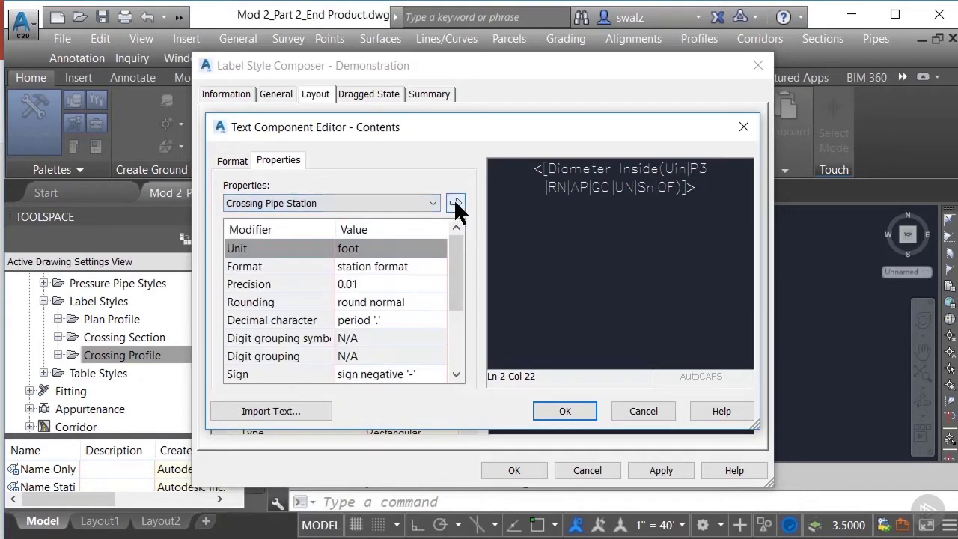
pyautogui.click(455, 203)
pyautogui.click(565, 411)
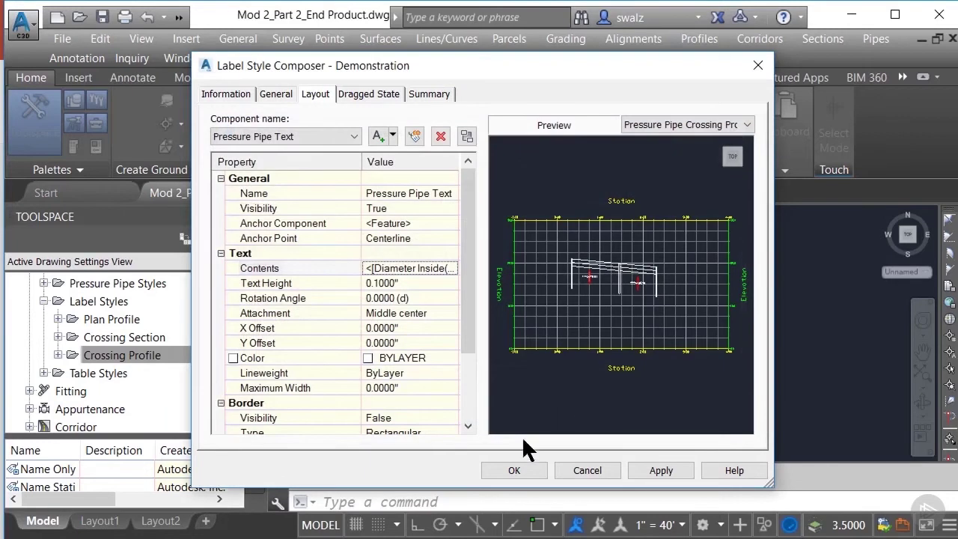
# - Set the Crossing Profile label's dragged state Display to As Composed
pyautogui.click(377, 95)
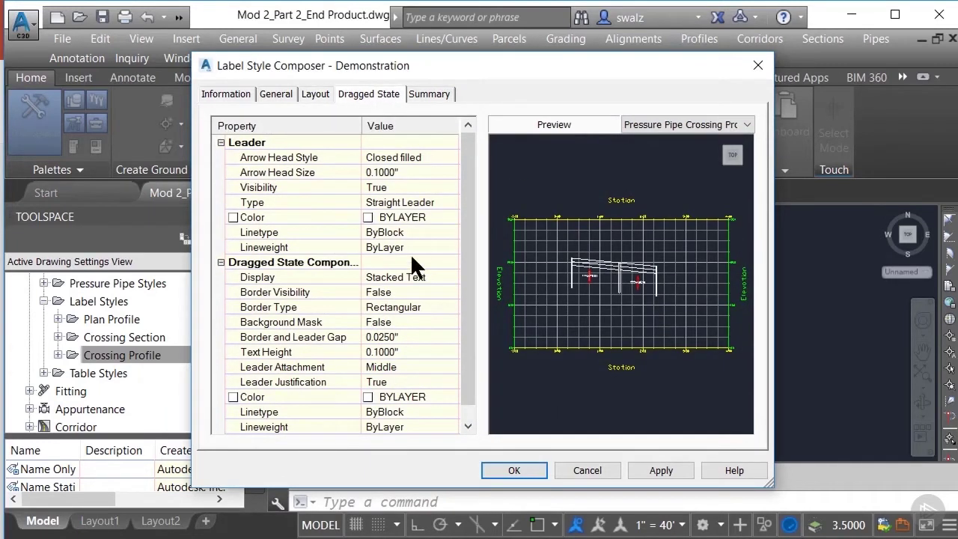
pyautogui.click(416, 277)
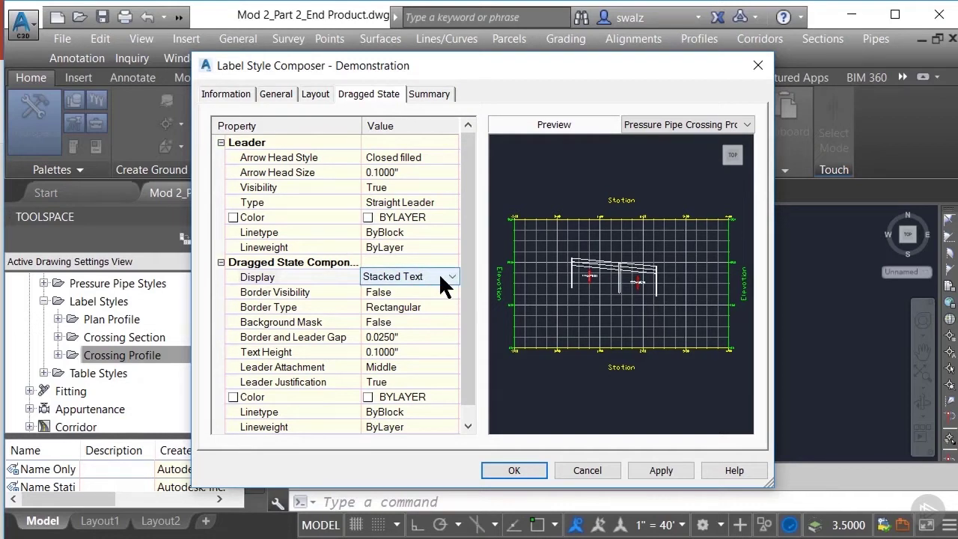
pyautogui.click(442, 277)
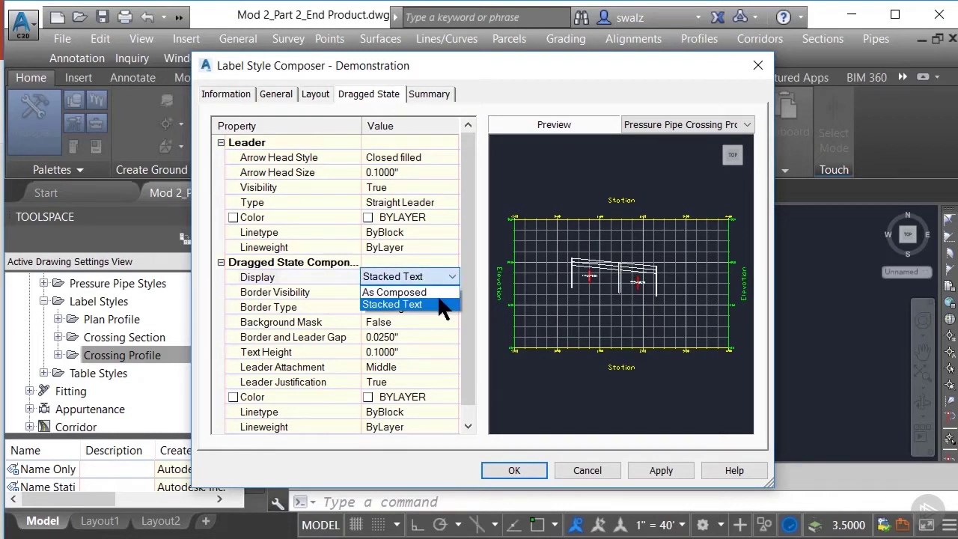
pyautogui.click(439, 294)
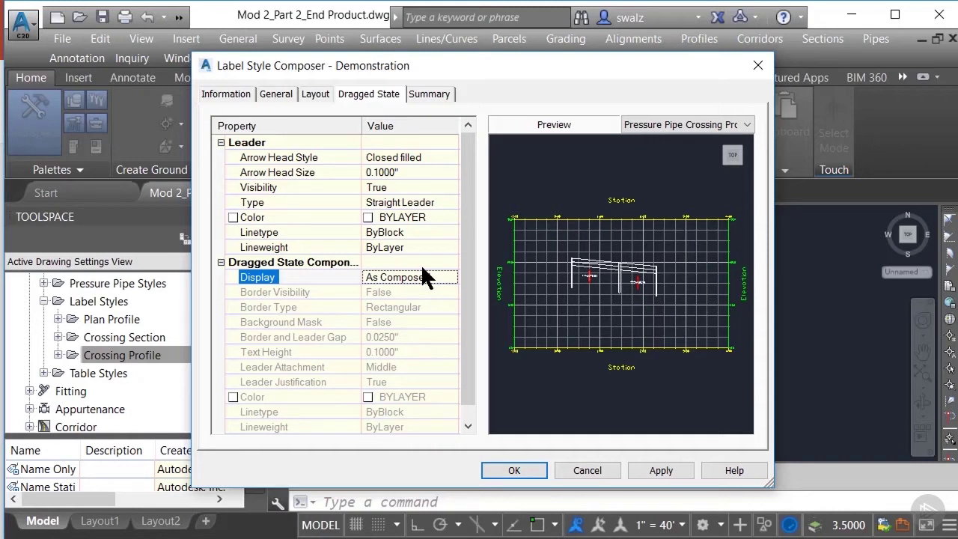
# - Review the property summary of the Crossing Profile label style and accept the style
pyautogui.click(433, 96)
pyautogui.click(220, 142)
pyautogui.scroll(-5, 352, 255)
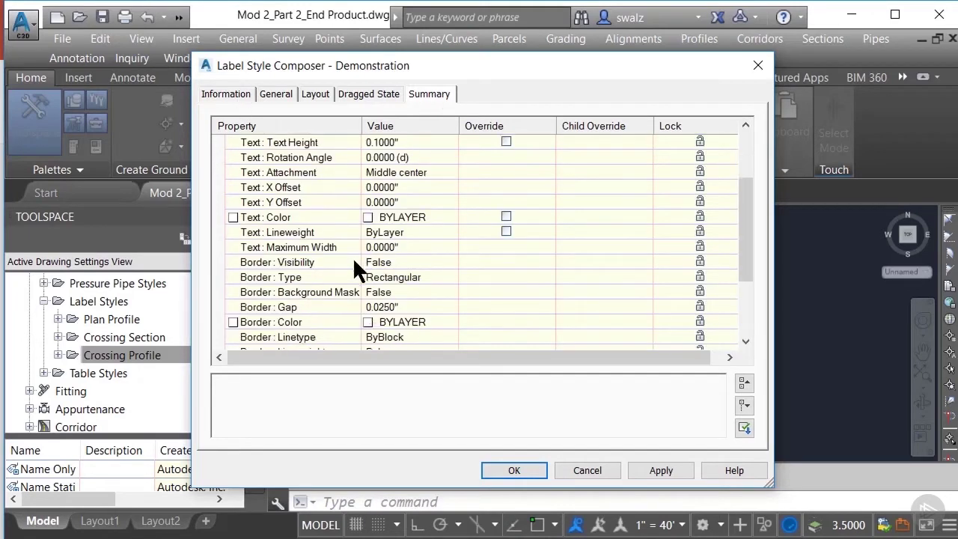
pyautogui.click(514, 470)
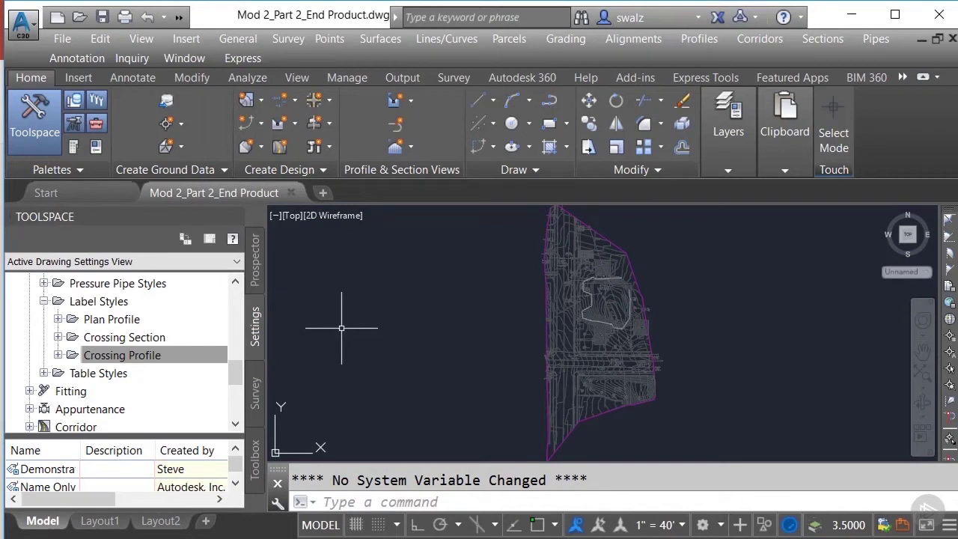
# - Create a new label style for pressure fittings and name it Demonstration
pyautogui.click(133, 357)
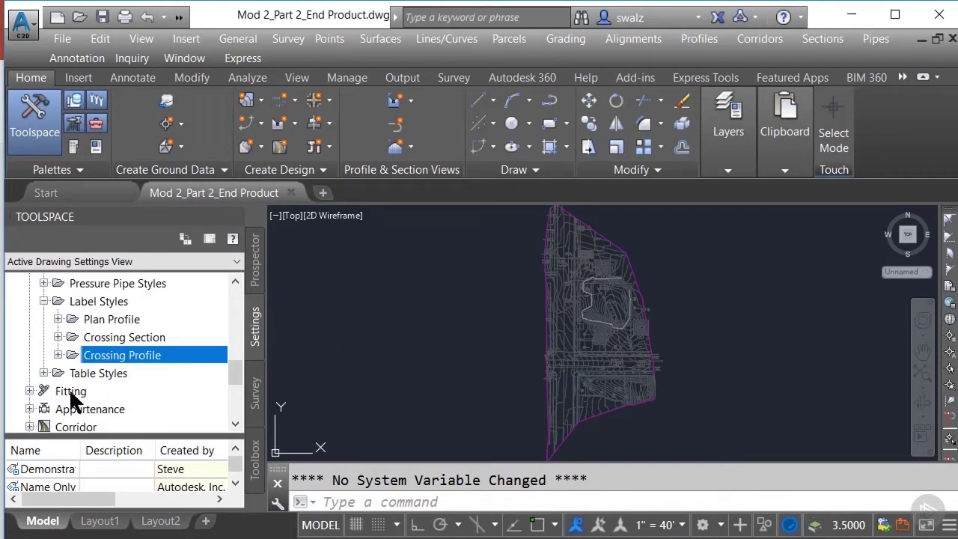
pyautogui.click(29, 390)
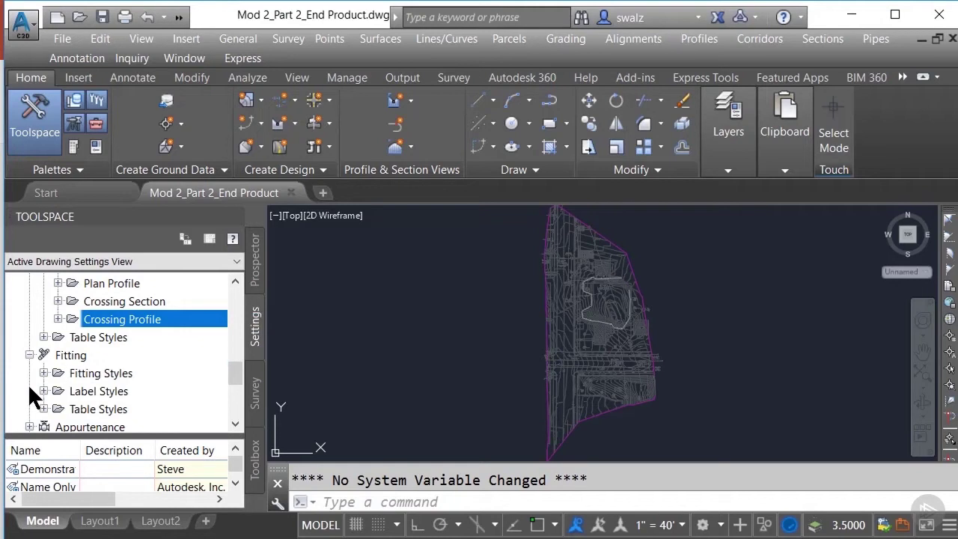
pyautogui.click(43, 391)
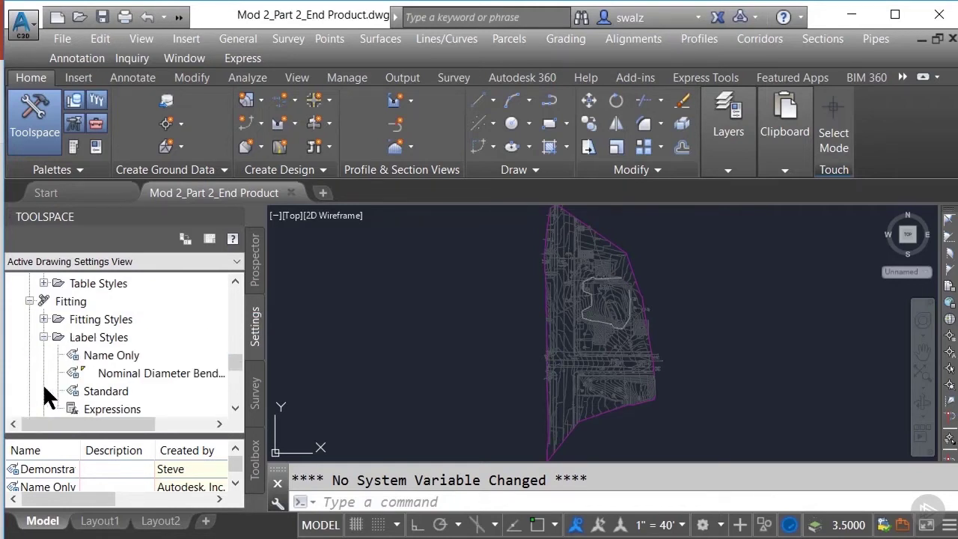
pyautogui.rightClick(84, 338)
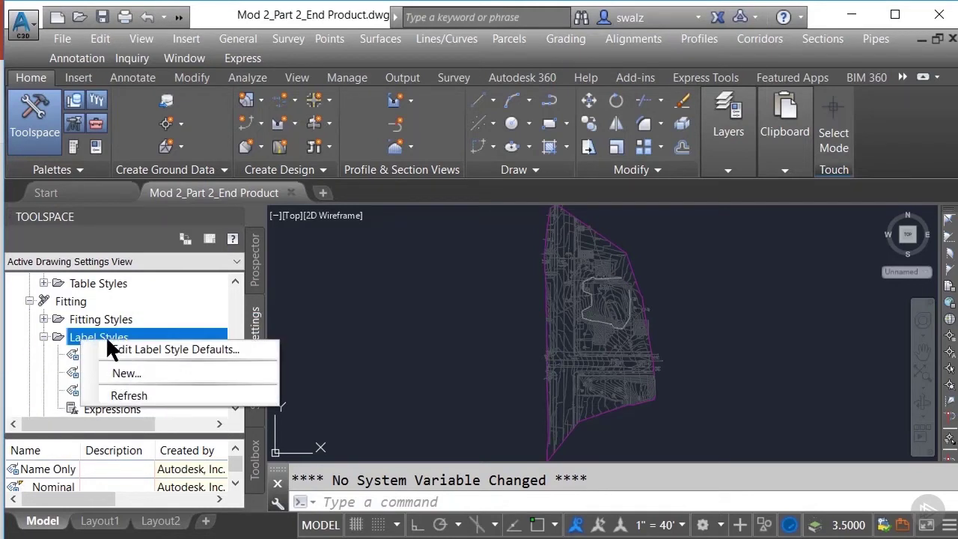
pyautogui.click(156, 371)
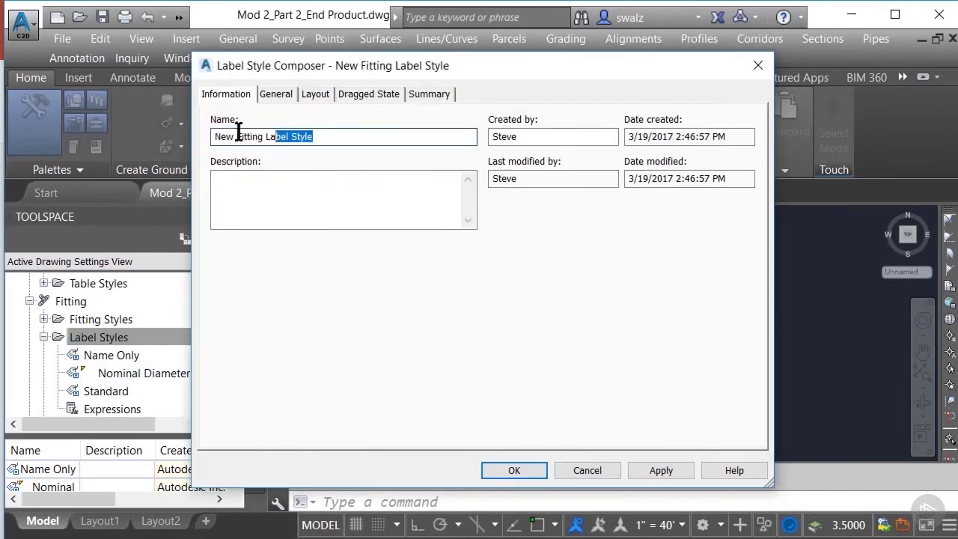
pyautogui.write('Demonstration')
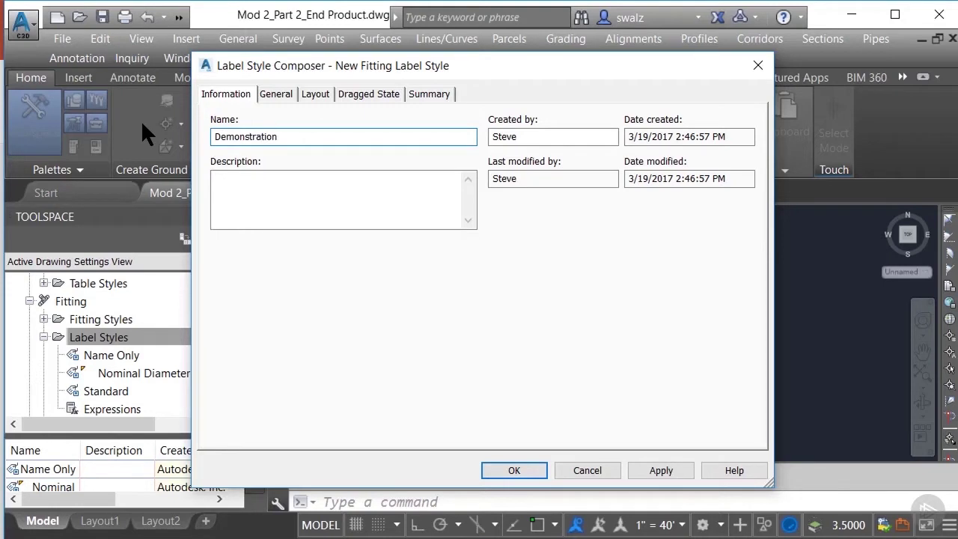
# - Clear all the default contents, including name, description and layer, from the Fitting Text component
pyautogui.click(268, 96)
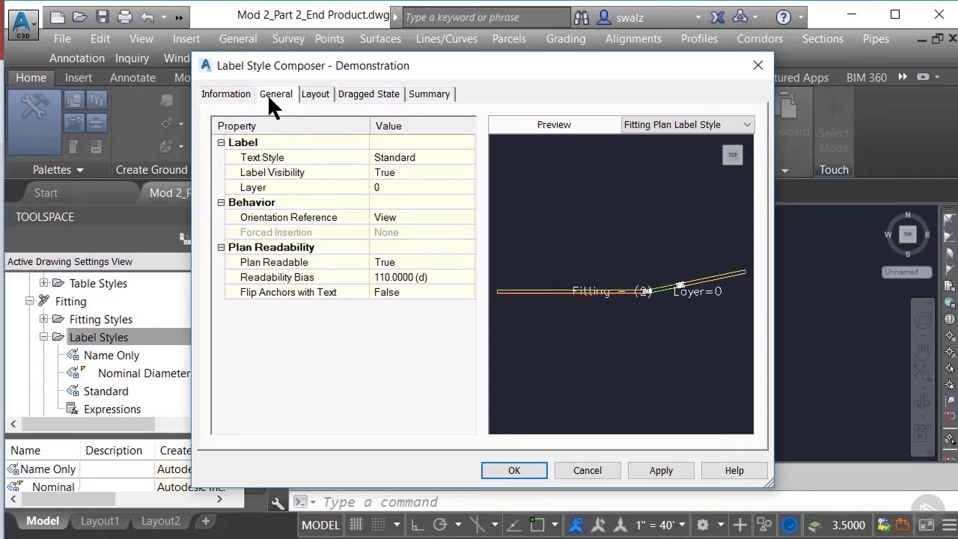
pyautogui.click(311, 95)
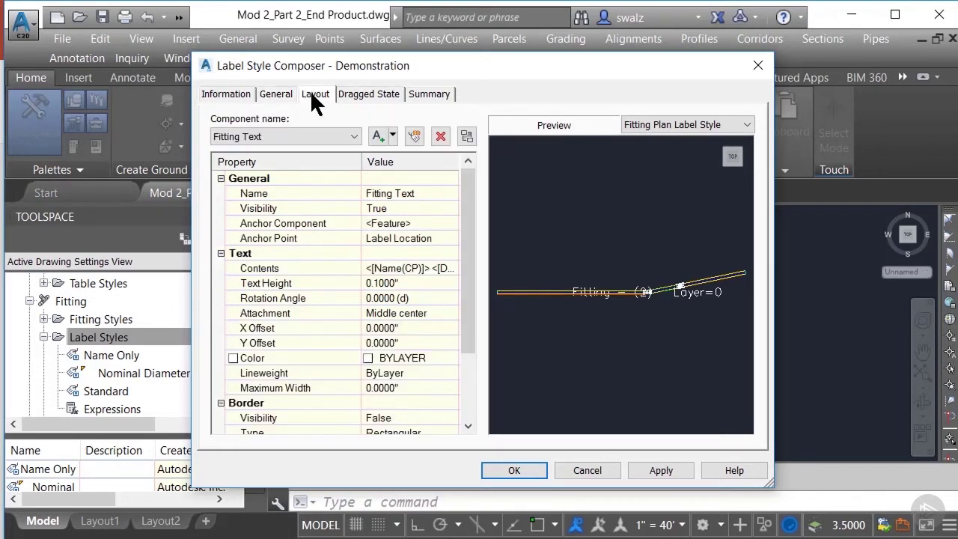
pyautogui.click(419, 268)
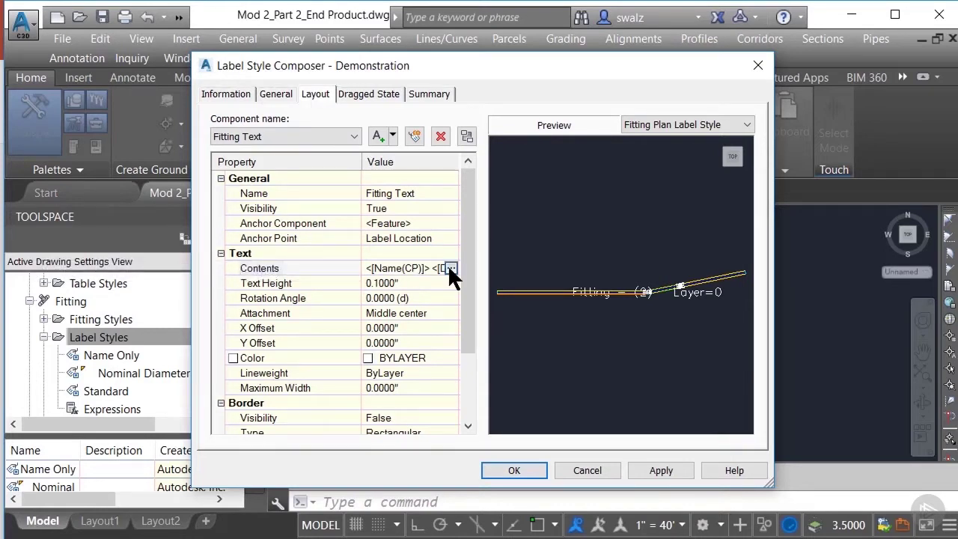
pyautogui.click(449, 268)
pyautogui.click(573, 188)
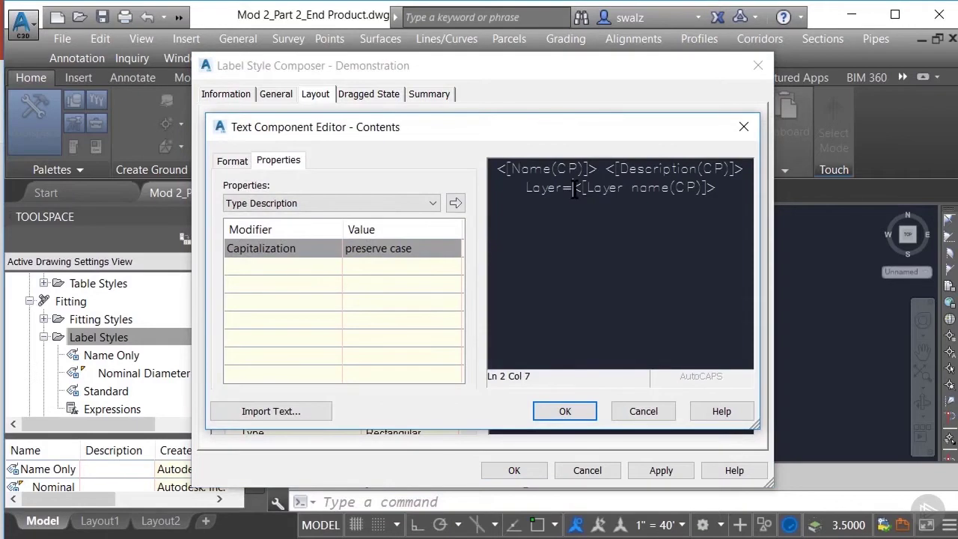
pyautogui.hotkey('ctrl', 'a')
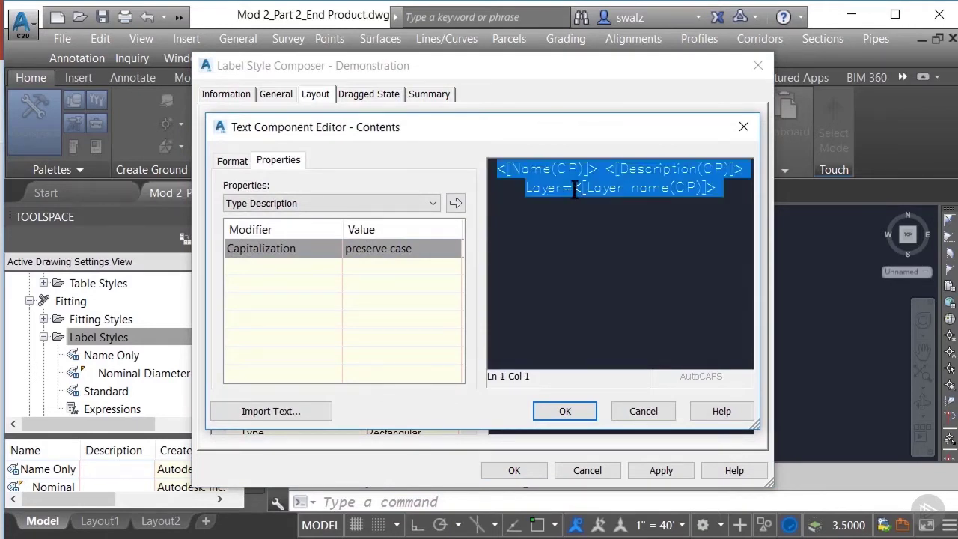
pyautogui.press('Delete')
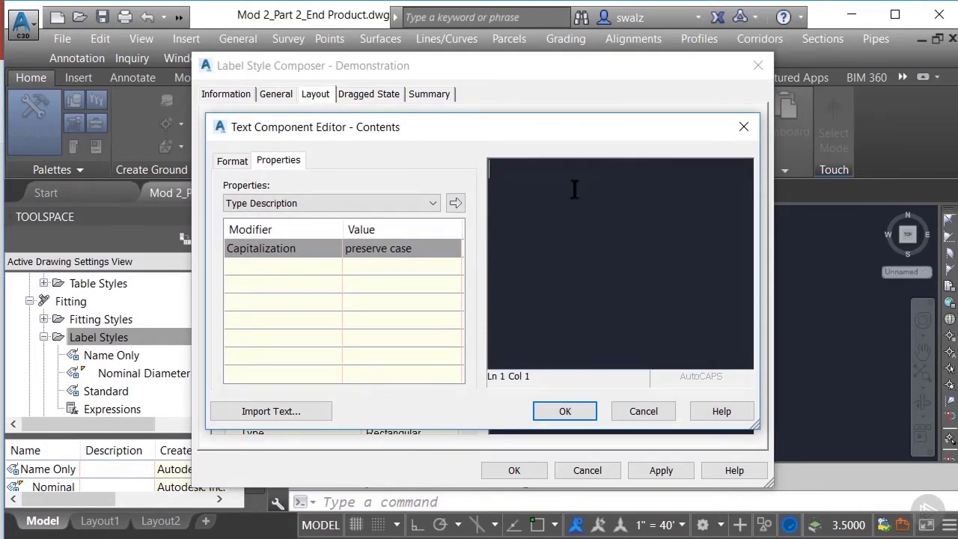
# - Insert the Pressure Part Network Name property into the fitting label's text contents
pyautogui.click(435, 202)
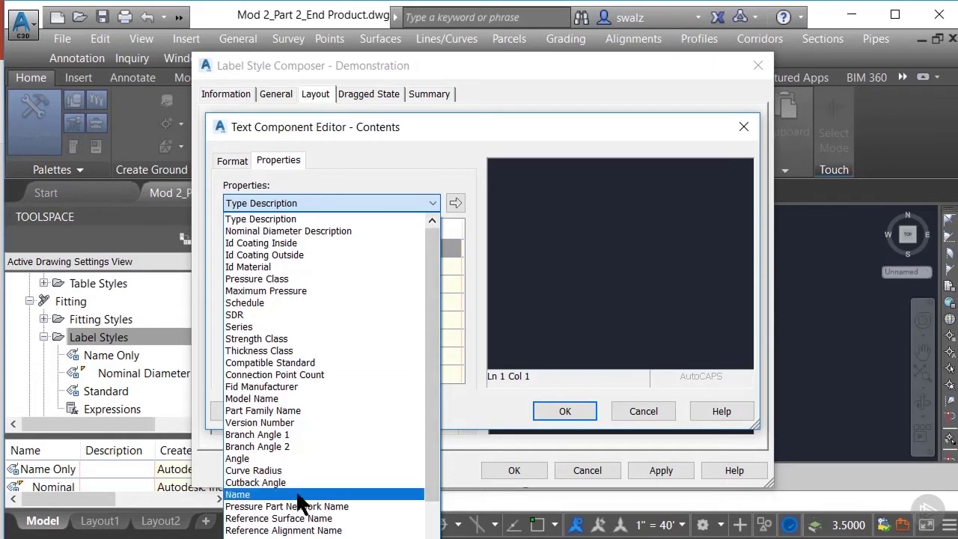
pyautogui.click(299, 506)
pyautogui.click(455, 202)
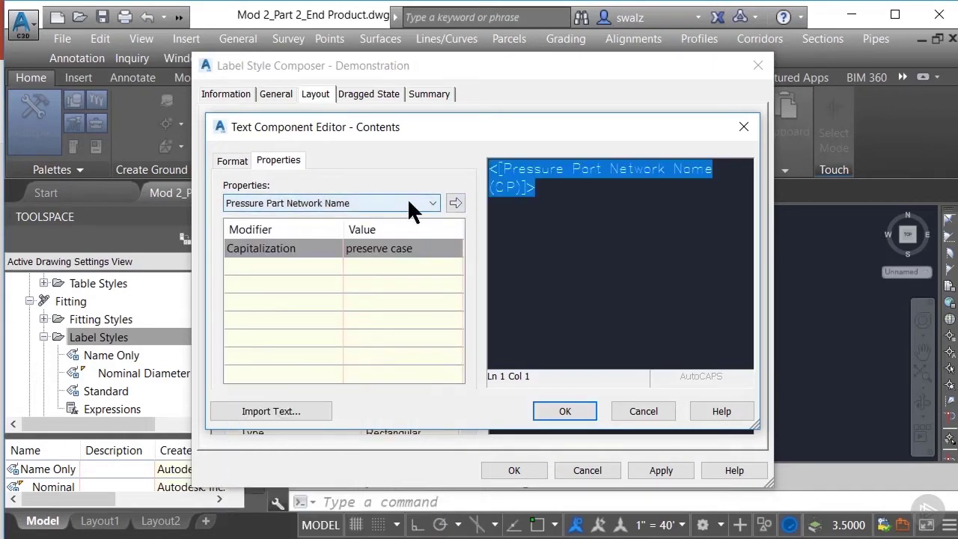
# - Add the Insertion Point Station property after the network name in the fitting label's contents and accept the text
pyautogui.click(569, 208)
pyautogui.click(432, 203)
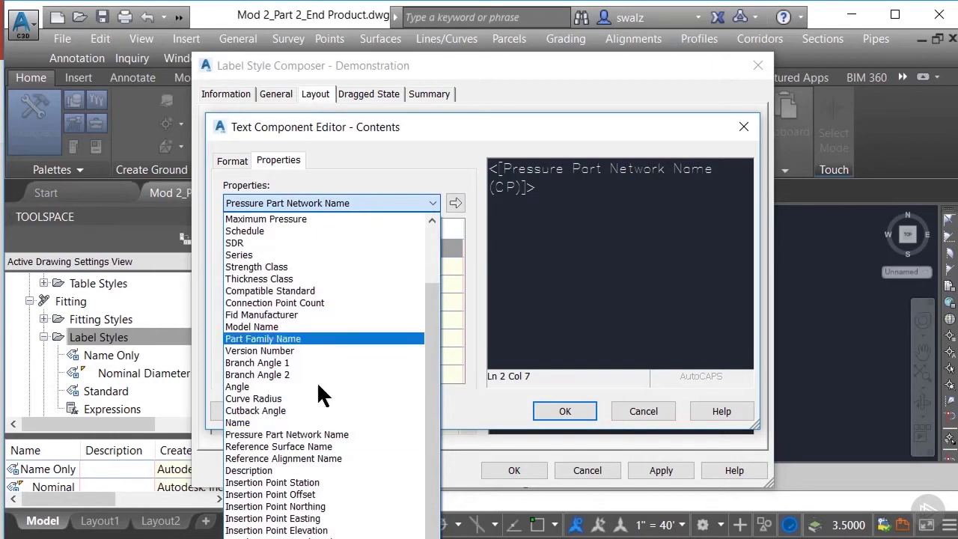
pyautogui.click(333, 482)
pyautogui.click(455, 204)
pyautogui.click(565, 411)
# - Set the fitting label style's dragged state display to As Composed
pyautogui.click(372, 92)
pyautogui.click(416, 275)
pyautogui.click(418, 277)
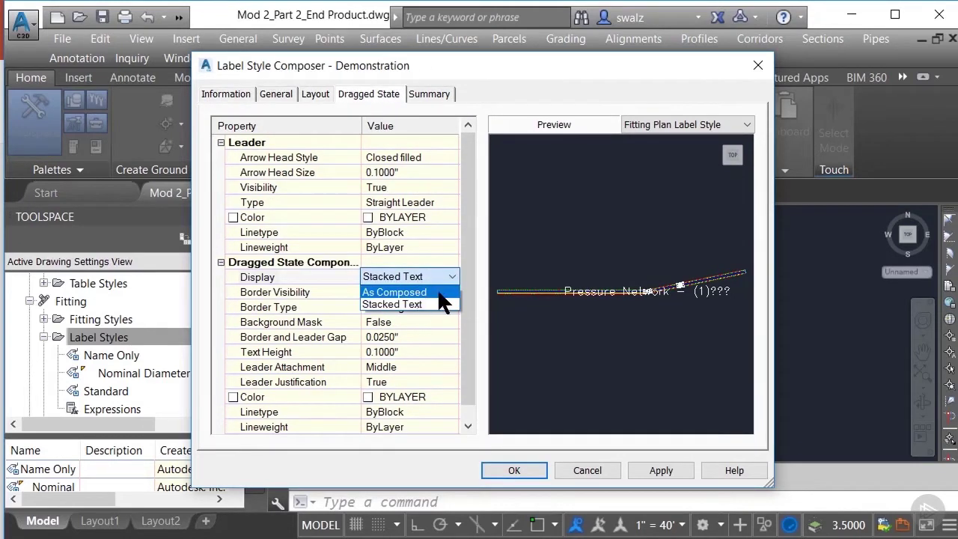
pyautogui.click(440, 293)
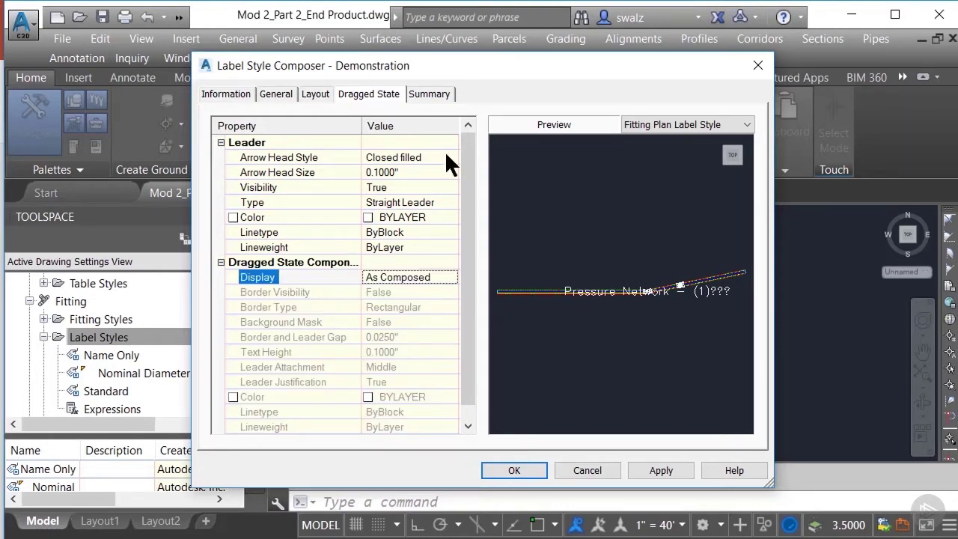
# - Review the Component 1 properties in the fitting label style's summary and accept the style
pyautogui.click(430, 93)
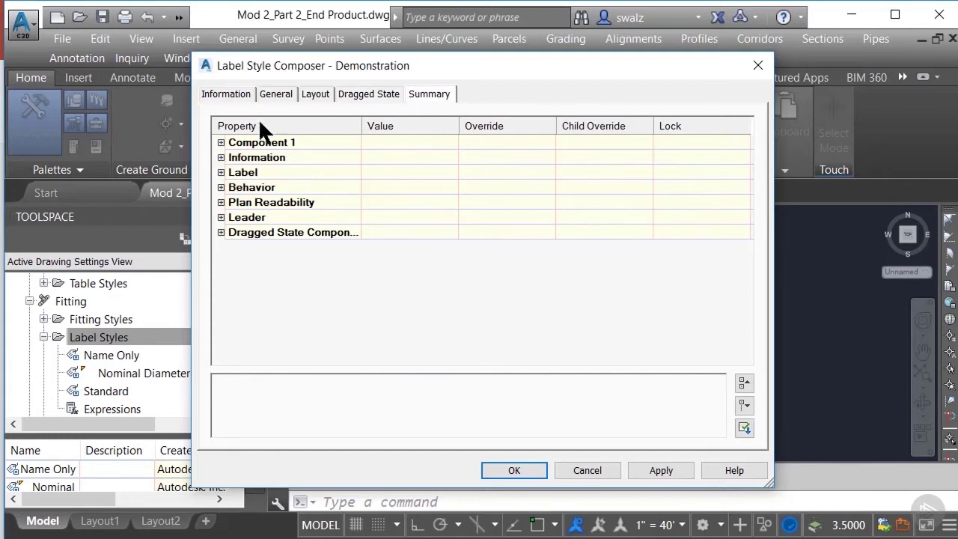
pyautogui.click(221, 142)
pyautogui.scroll(-2, 517, 218)
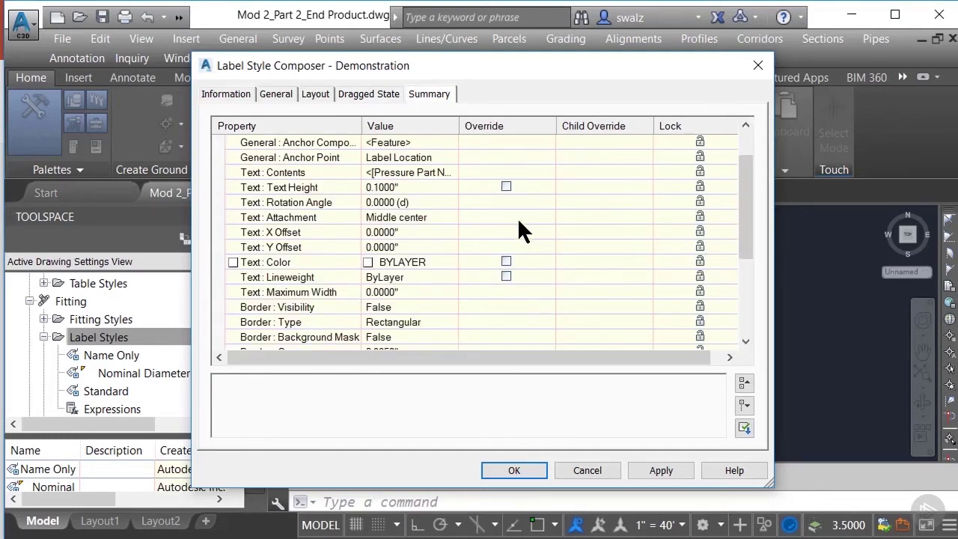
pyautogui.scroll(-2, 517, 217)
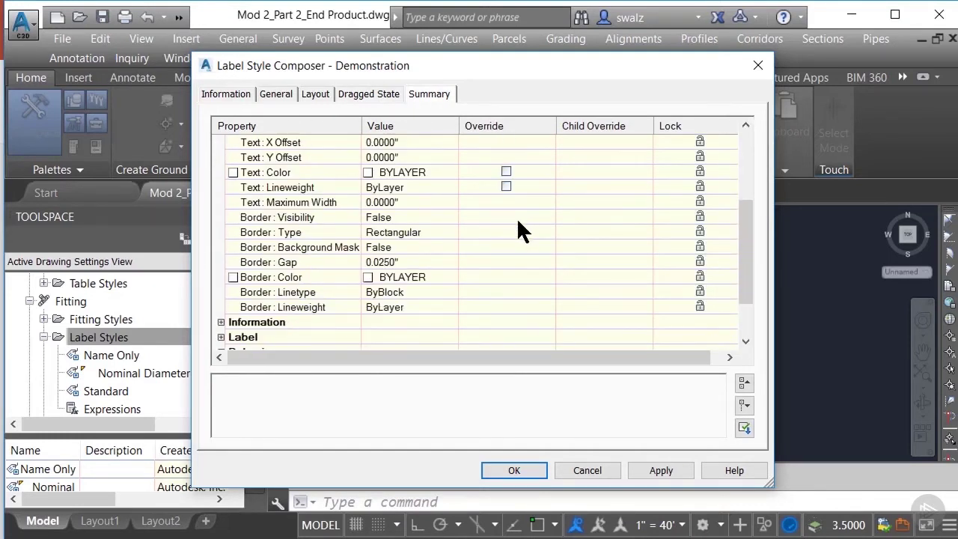
pyautogui.click(514, 470)
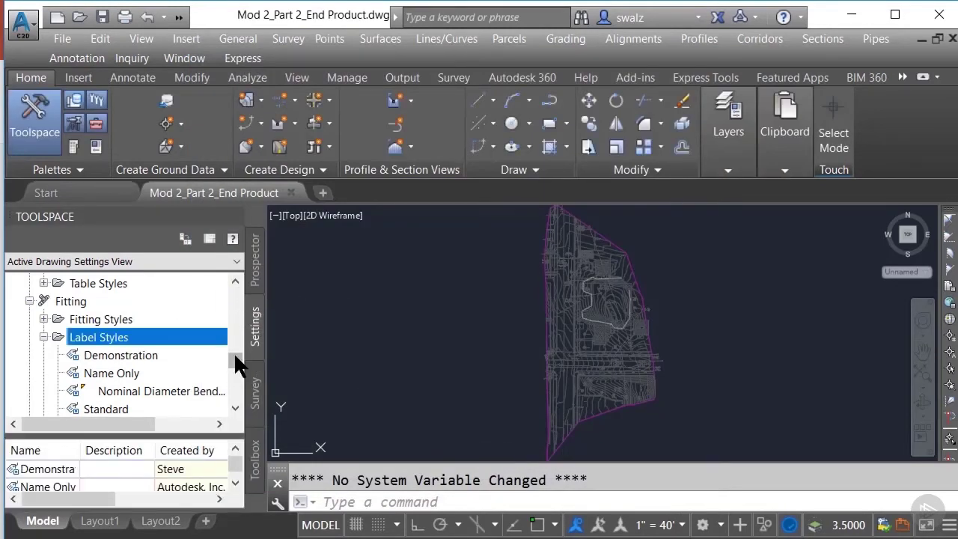
# - Collapse the Fitting and Pressure Pipe settings and expand the label styles under Appurtenance
pyautogui.moveTo(232, 355); pyautogui.dragTo(233, 359)
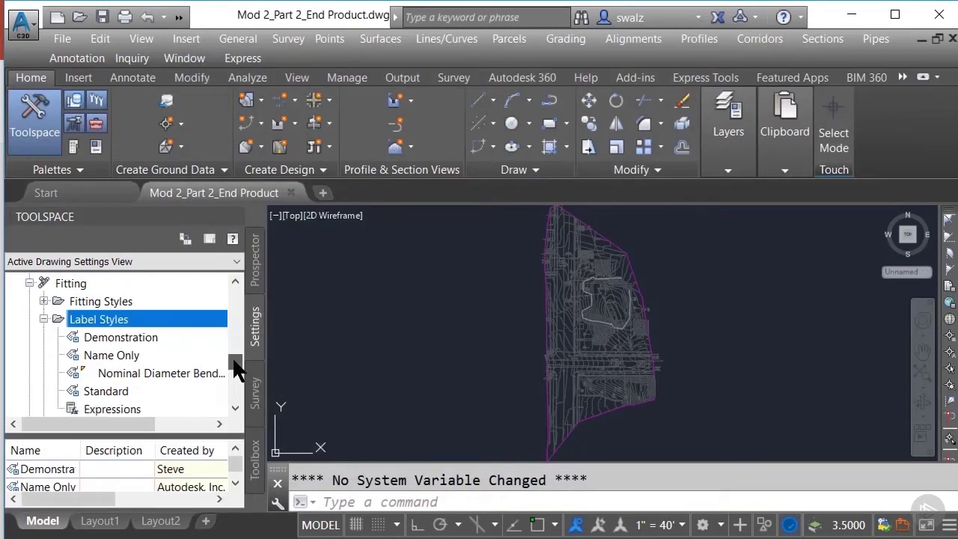
pyautogui.click(29, 284)
pyautogui.scroll(2, 56, 319)
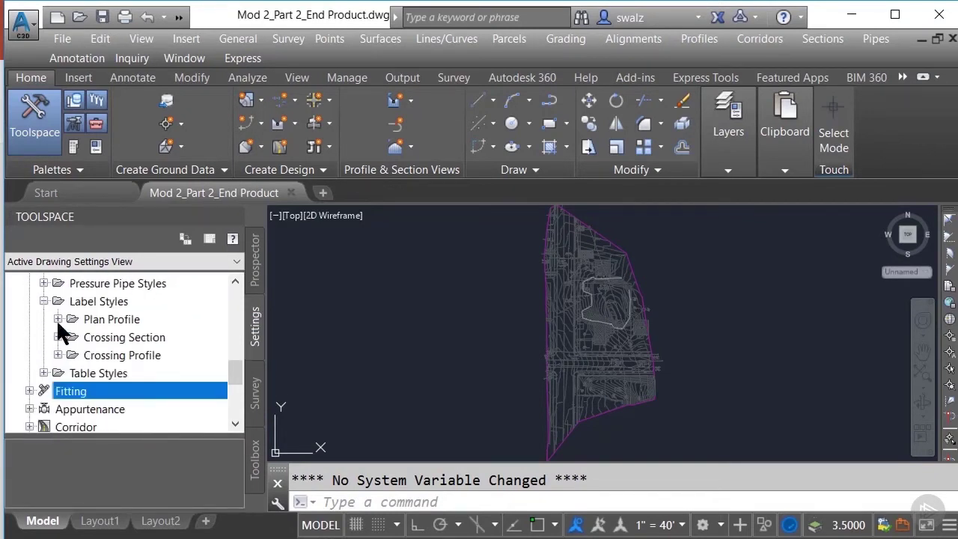
pyautogui.scroll(1, 44, 306)
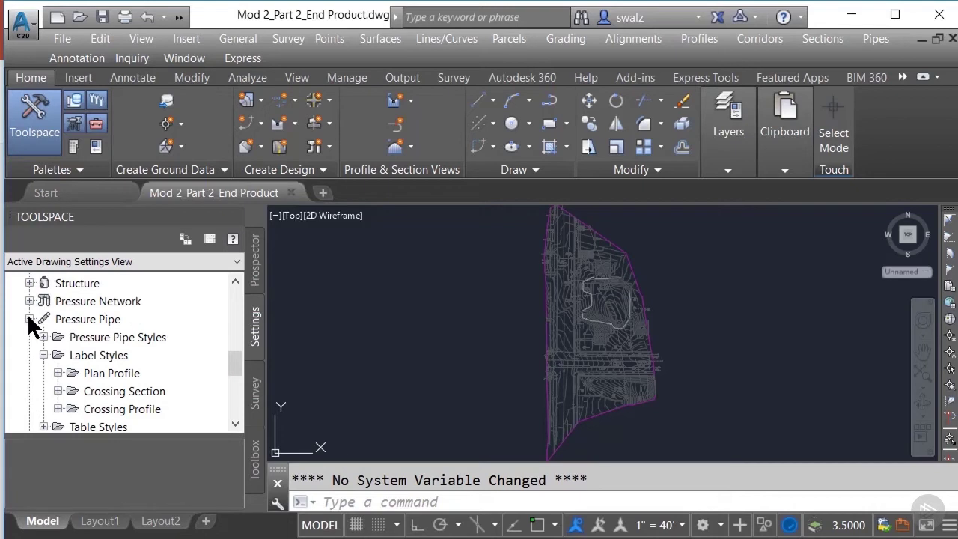
pyautogui.click(29, 320)
pyautogui.click(30, 356)
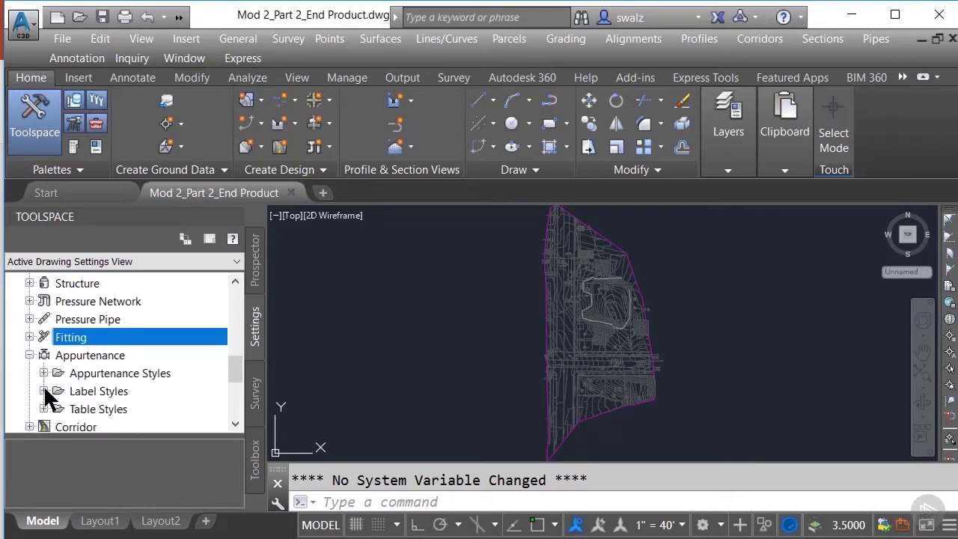
pyautogui.click(44, 390)
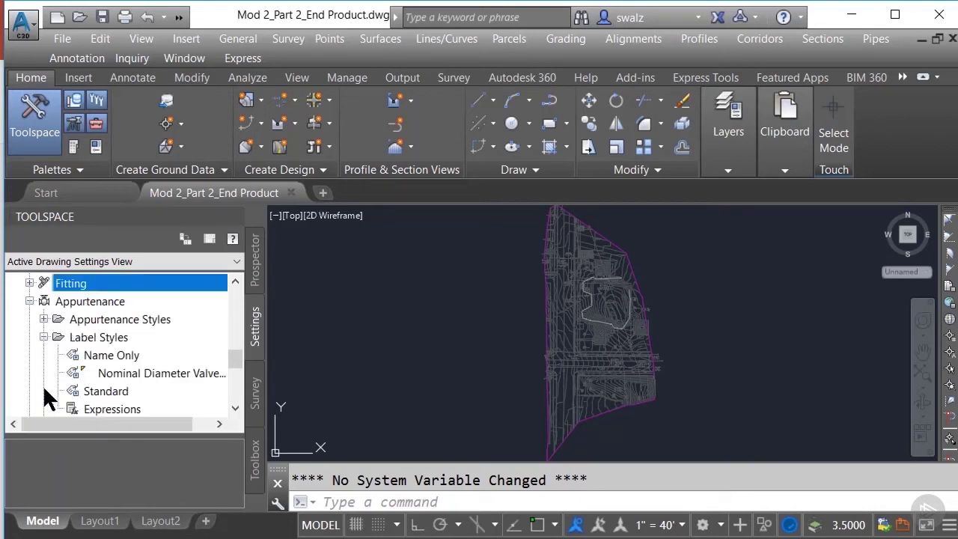
# - Create a new appurtenance label style and name it Demonstration
pyautogui.rightClick(98, 339)
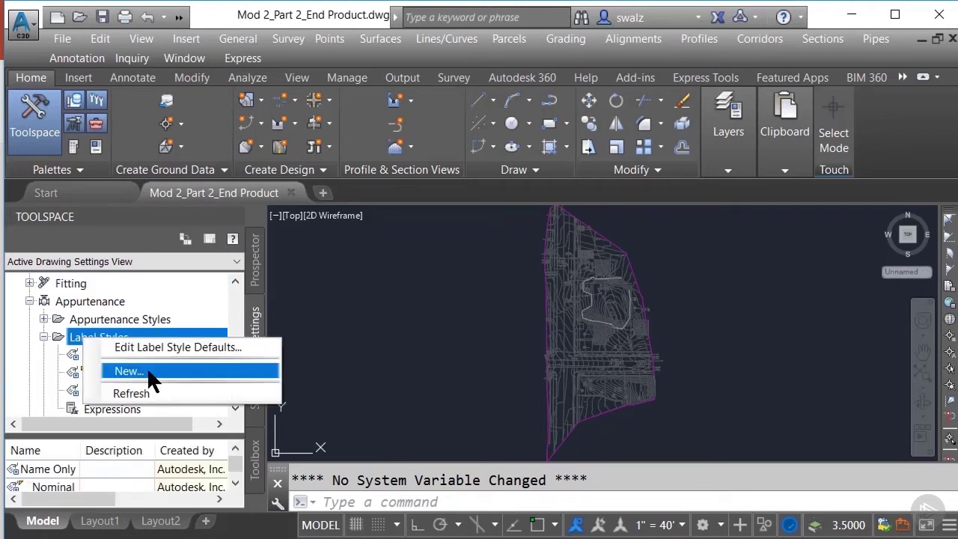
pyautogui.click(135, 370)
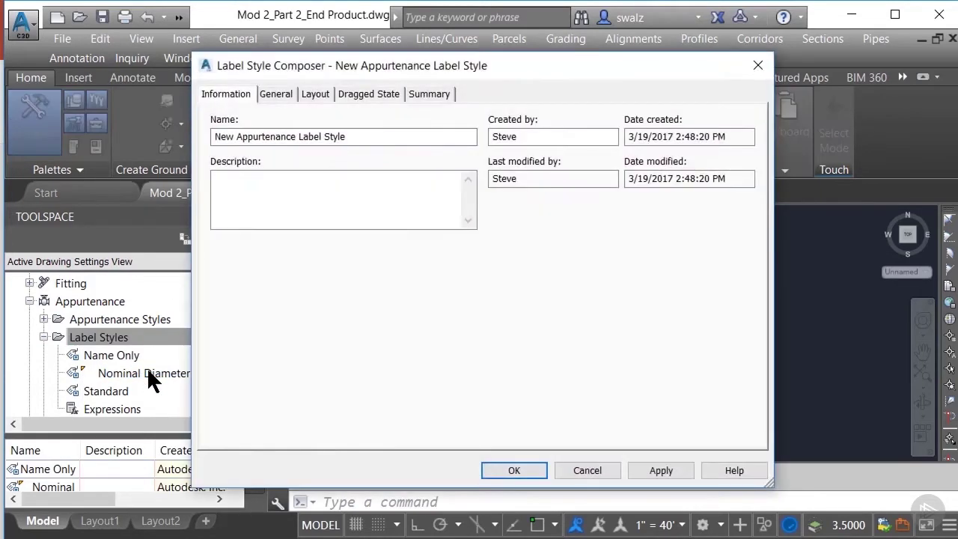
pyautogui.moveTo(374, 137); pyautogui.dragTo(212, 136)
pyautogui.write('D')
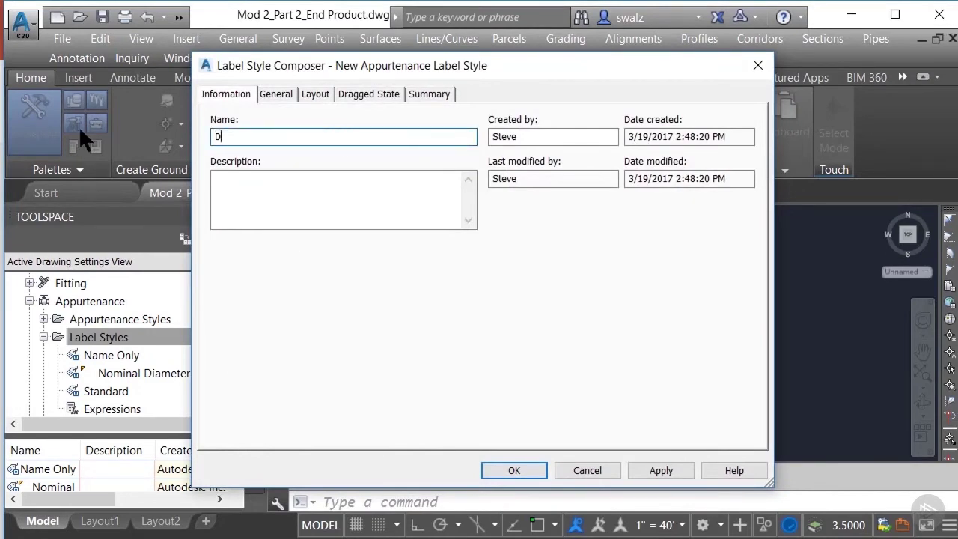
pyautogui.write('emonstraction')
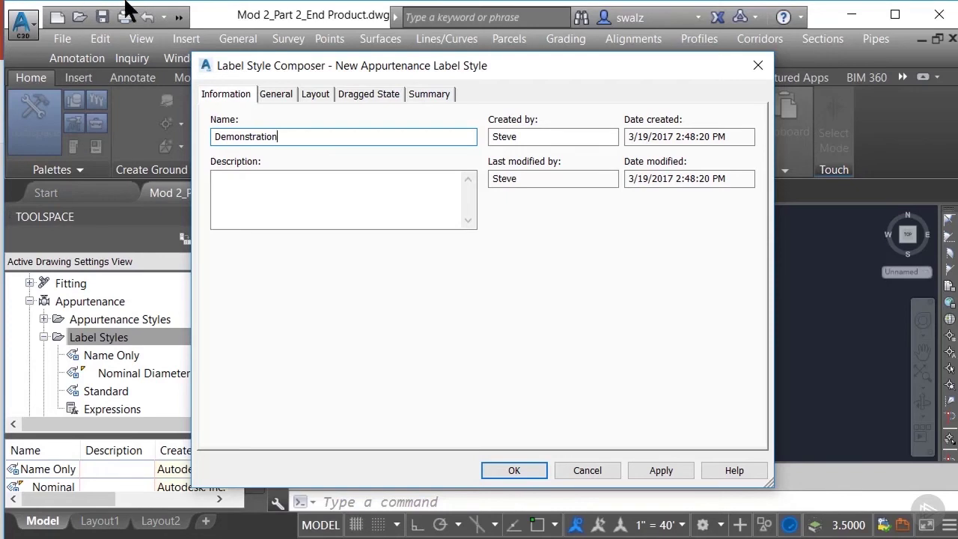
# - Open the Appurtenance Text component's contents for editing and clear all the default text
pyautogui.click(273, 95)
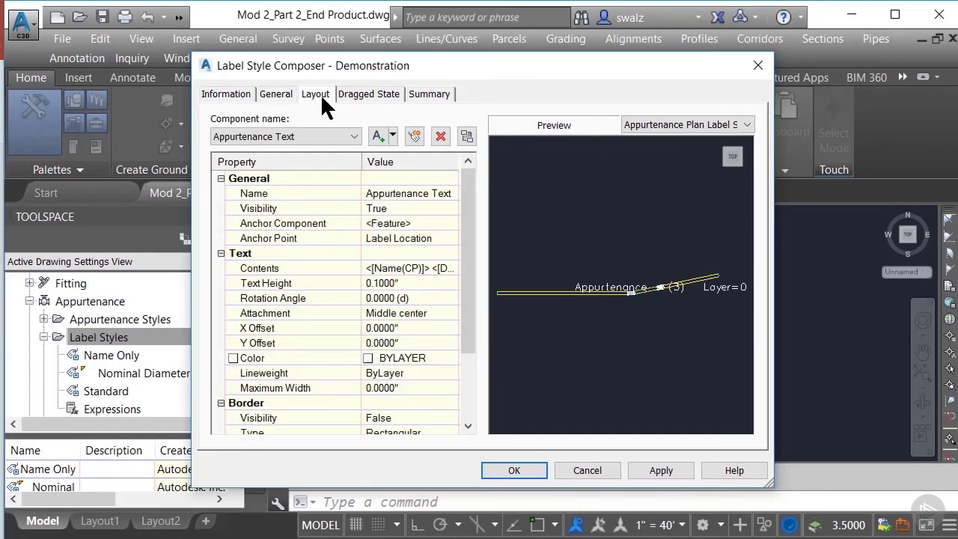
pyautogui.click(425, 268)
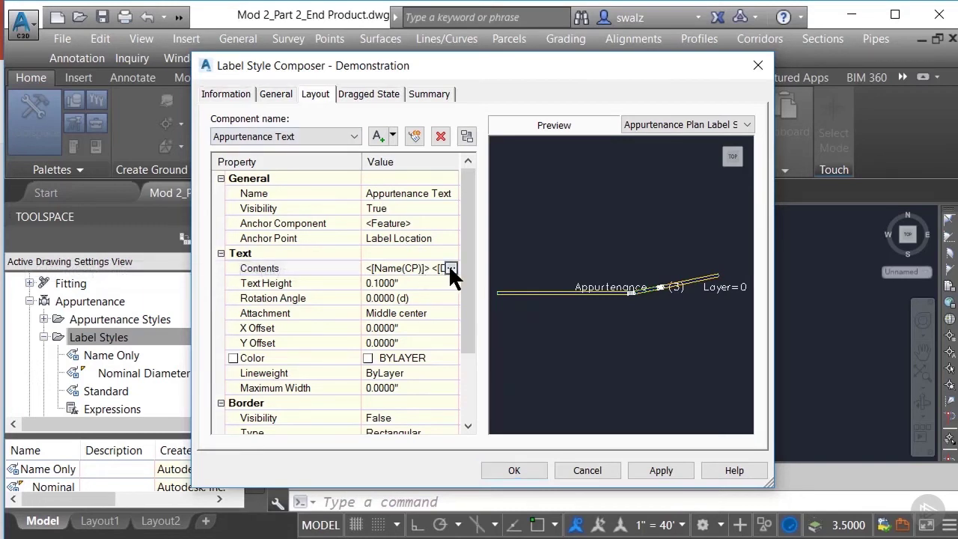
pyautogui.click(448, 264)
pyautogui.doubleClick(640, 189)
pyautogui.press('Delete')
pyautogui.hotkey('ctrl', 'a')
pyautogui.press('Delete')
# - Insert the Model Name property into the appurtenance label's text contents
pyautogui.click(410, 197)
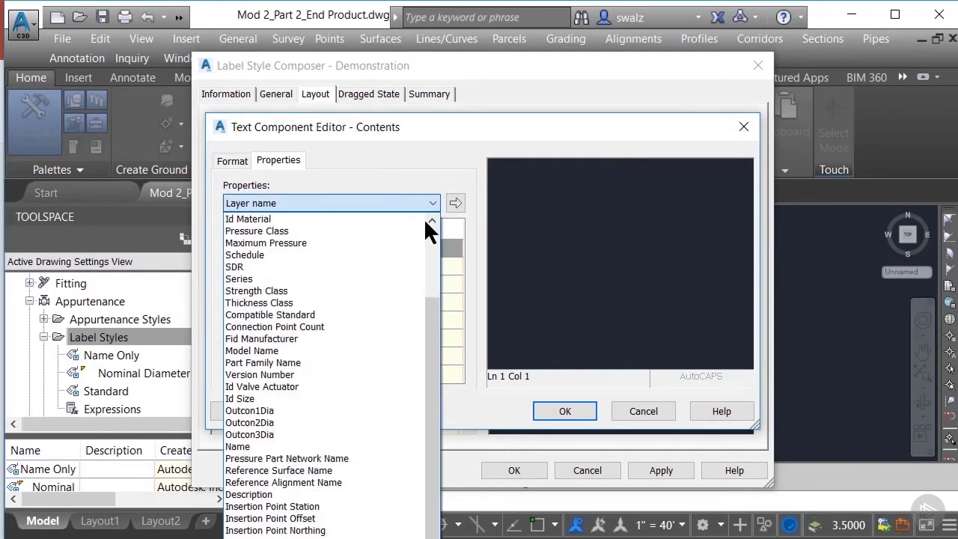
pyautogui.moveTo(433, 307); pyautogui.dragTo(423, 224)
pyautogui.click(421, 204)
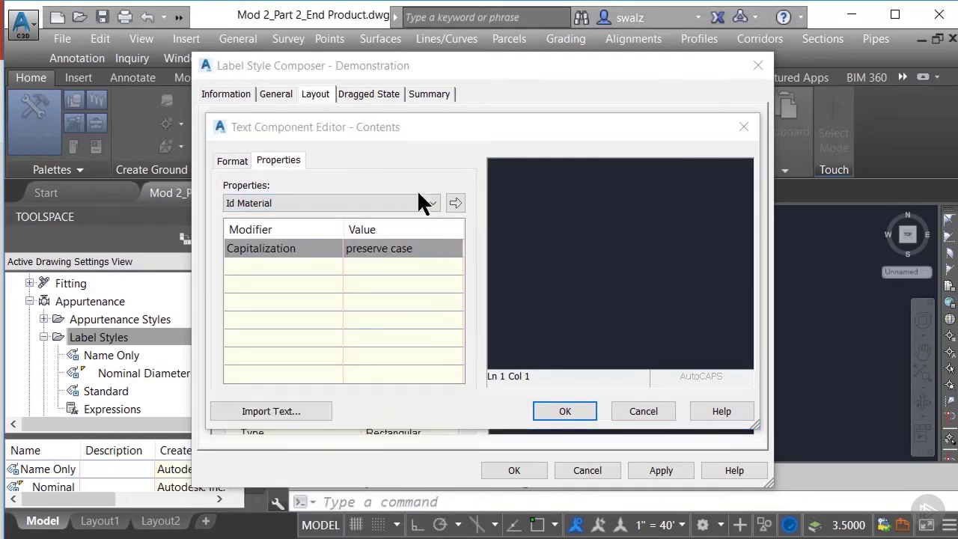
pyautogui.click(437, 204)
pyautogui.moveTo(428, 290); pyautogui.dragTo(424, 237)
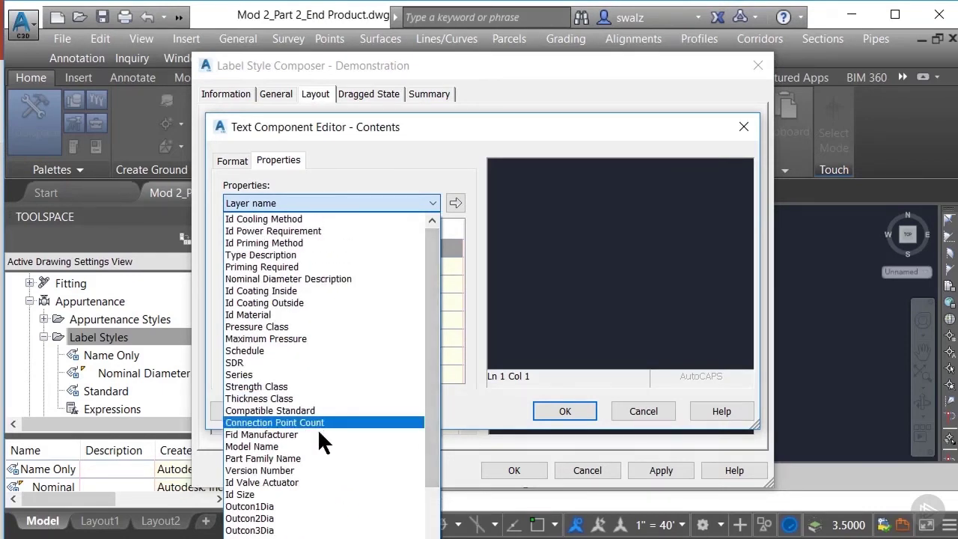
pyautogui.click(318, 446)
pyautogui.click(455, 203)
# - Insert the Insertion Point Station property over the selected text in the appurtenance label's contents and accept the contents
pyautogui.click(432, 203)
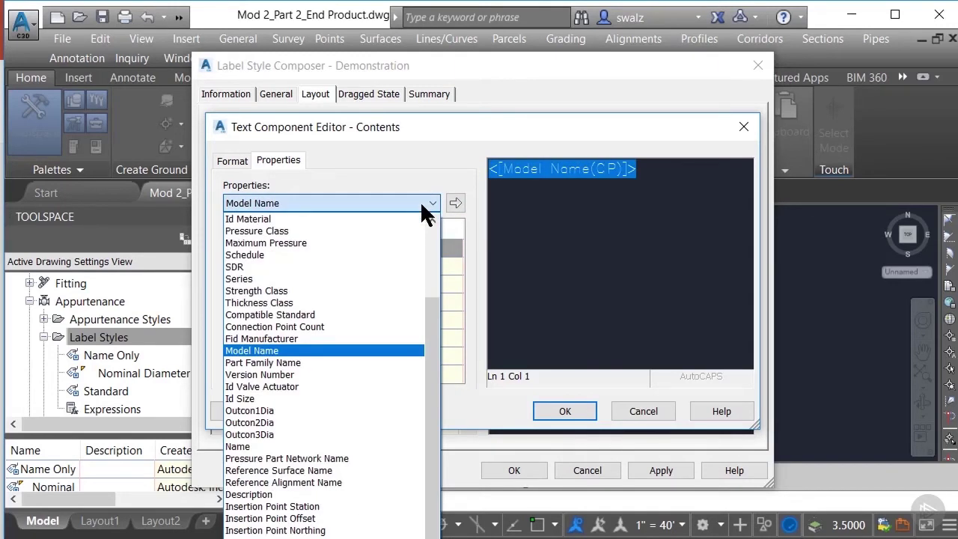
pyautogui.click(313, 512)
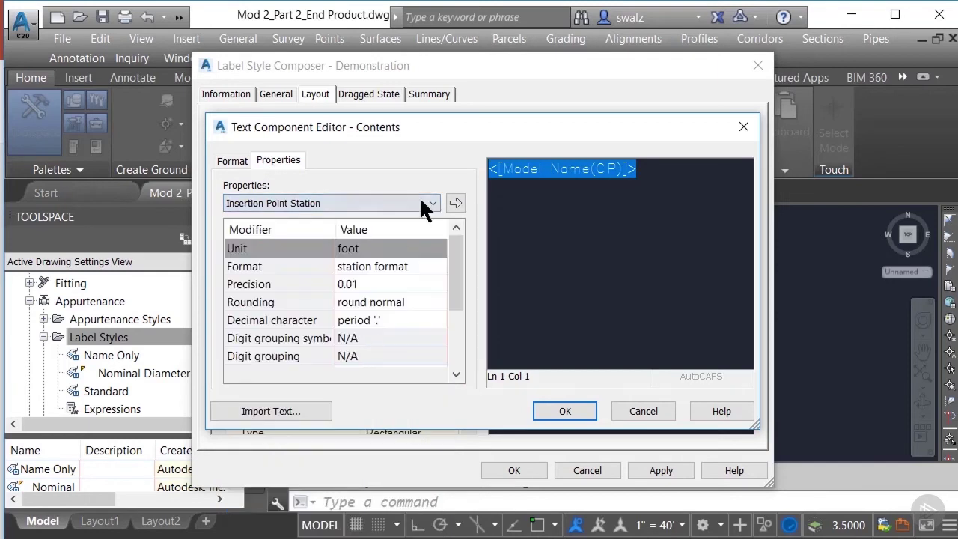
pyautogui.click(455, 203)
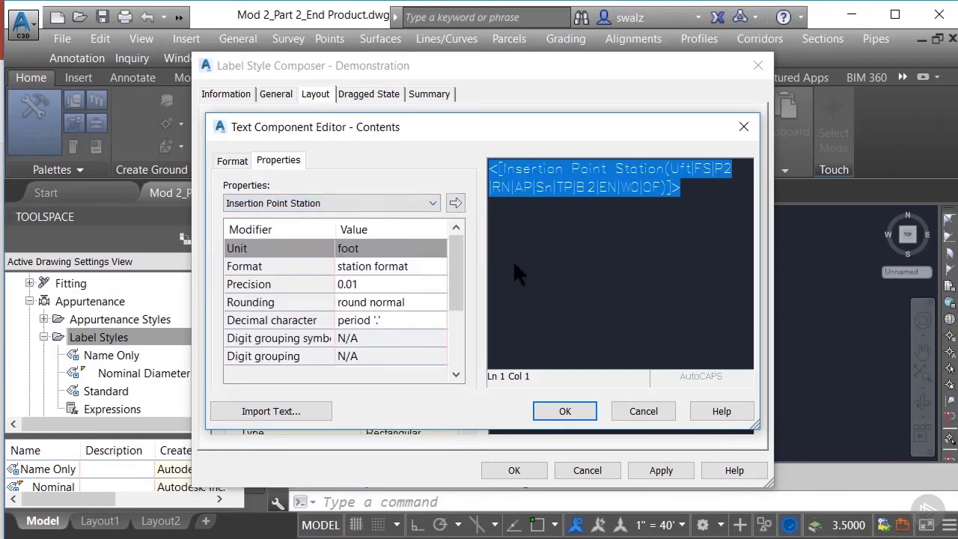
pyautogui.click(558, 413)
# - Set the appurtenance label style's dragged state display to As Composed
pyautogui.click(367, 94)
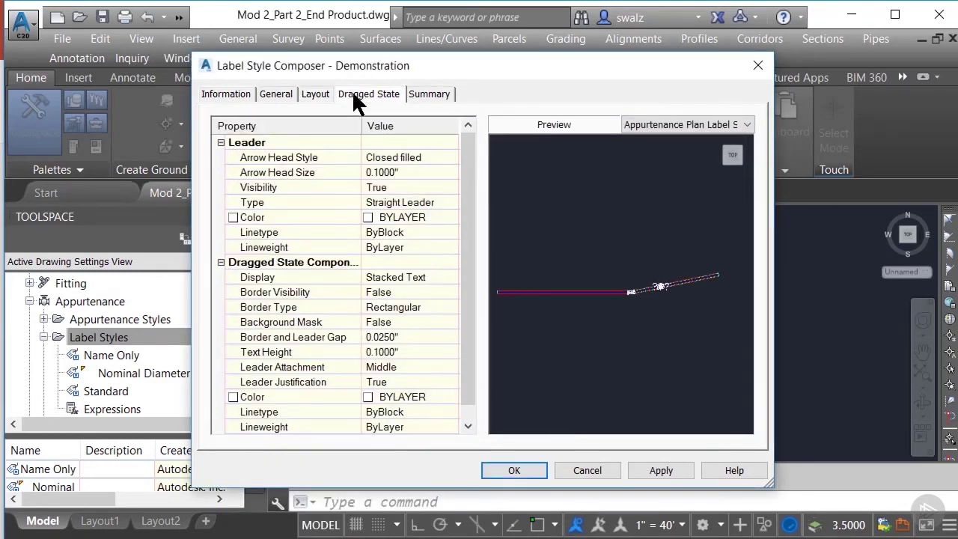
pyautogui.click(416, 275)
pyautogui.click(417, 277)
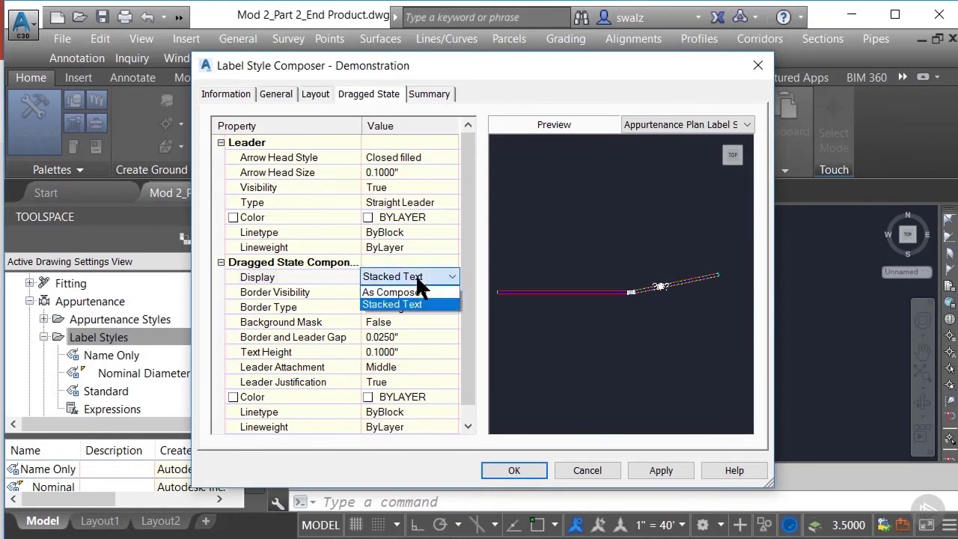
pyautogui.click(415, 292)
# - Review the Component 1 properties in the appurtenance label style's summary and accept the style
pyautogui.click(419, 94)
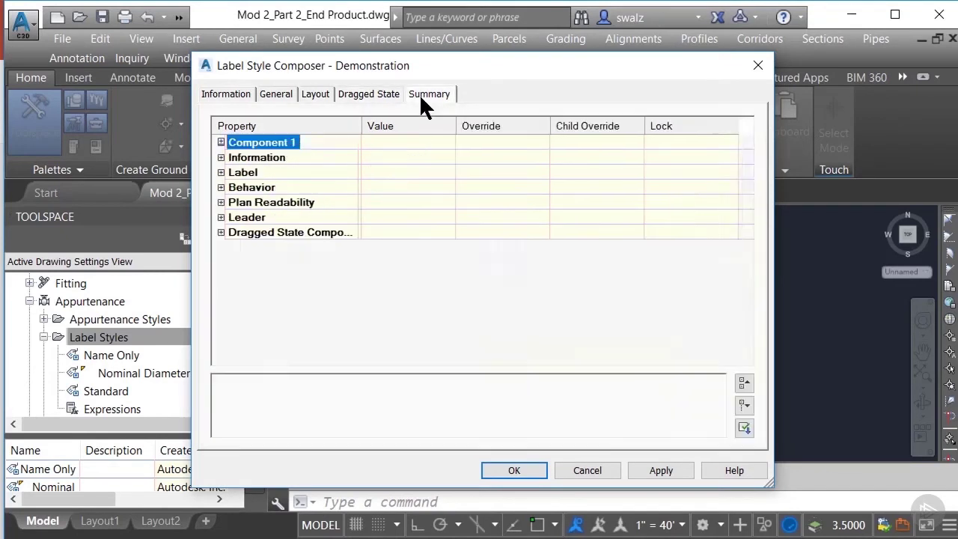
pyautogui.click(220, 142)
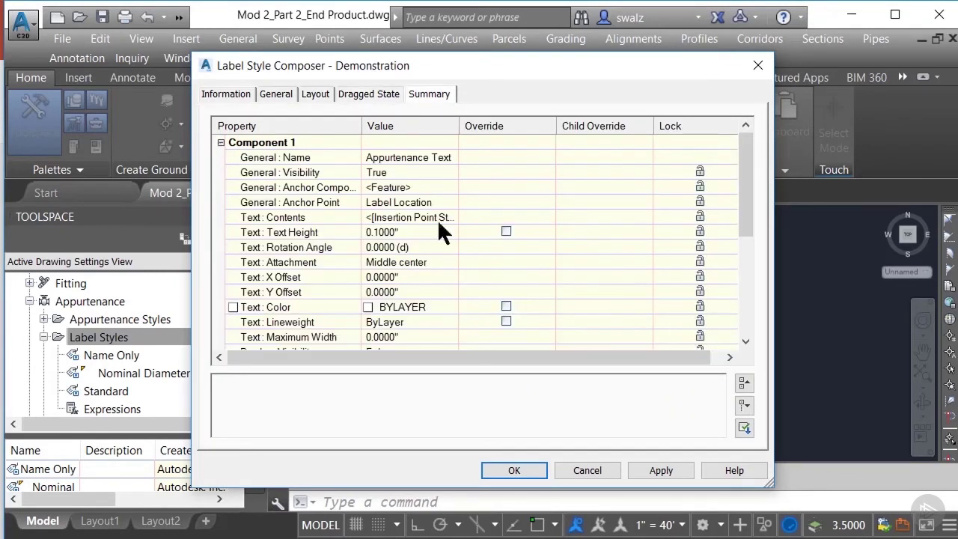
pyautogui.click(530, 469)
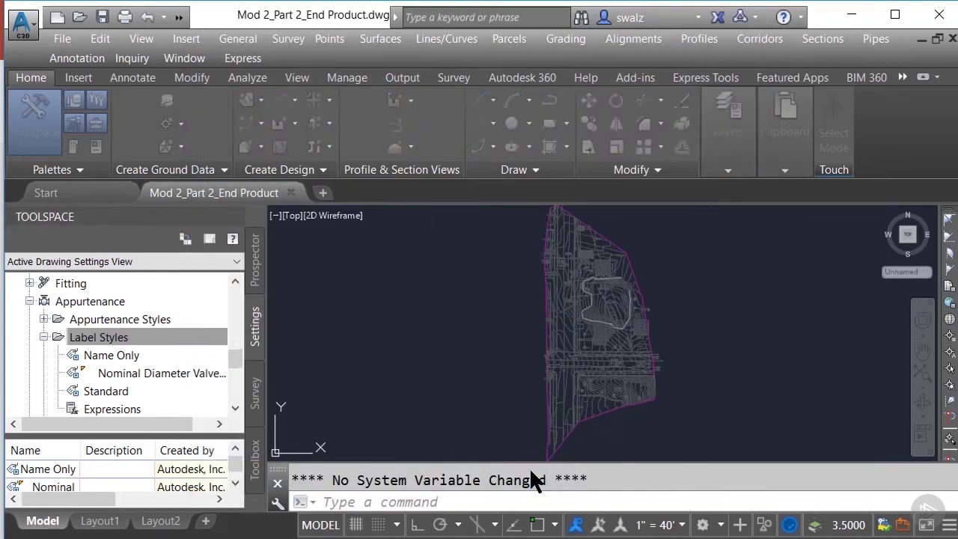